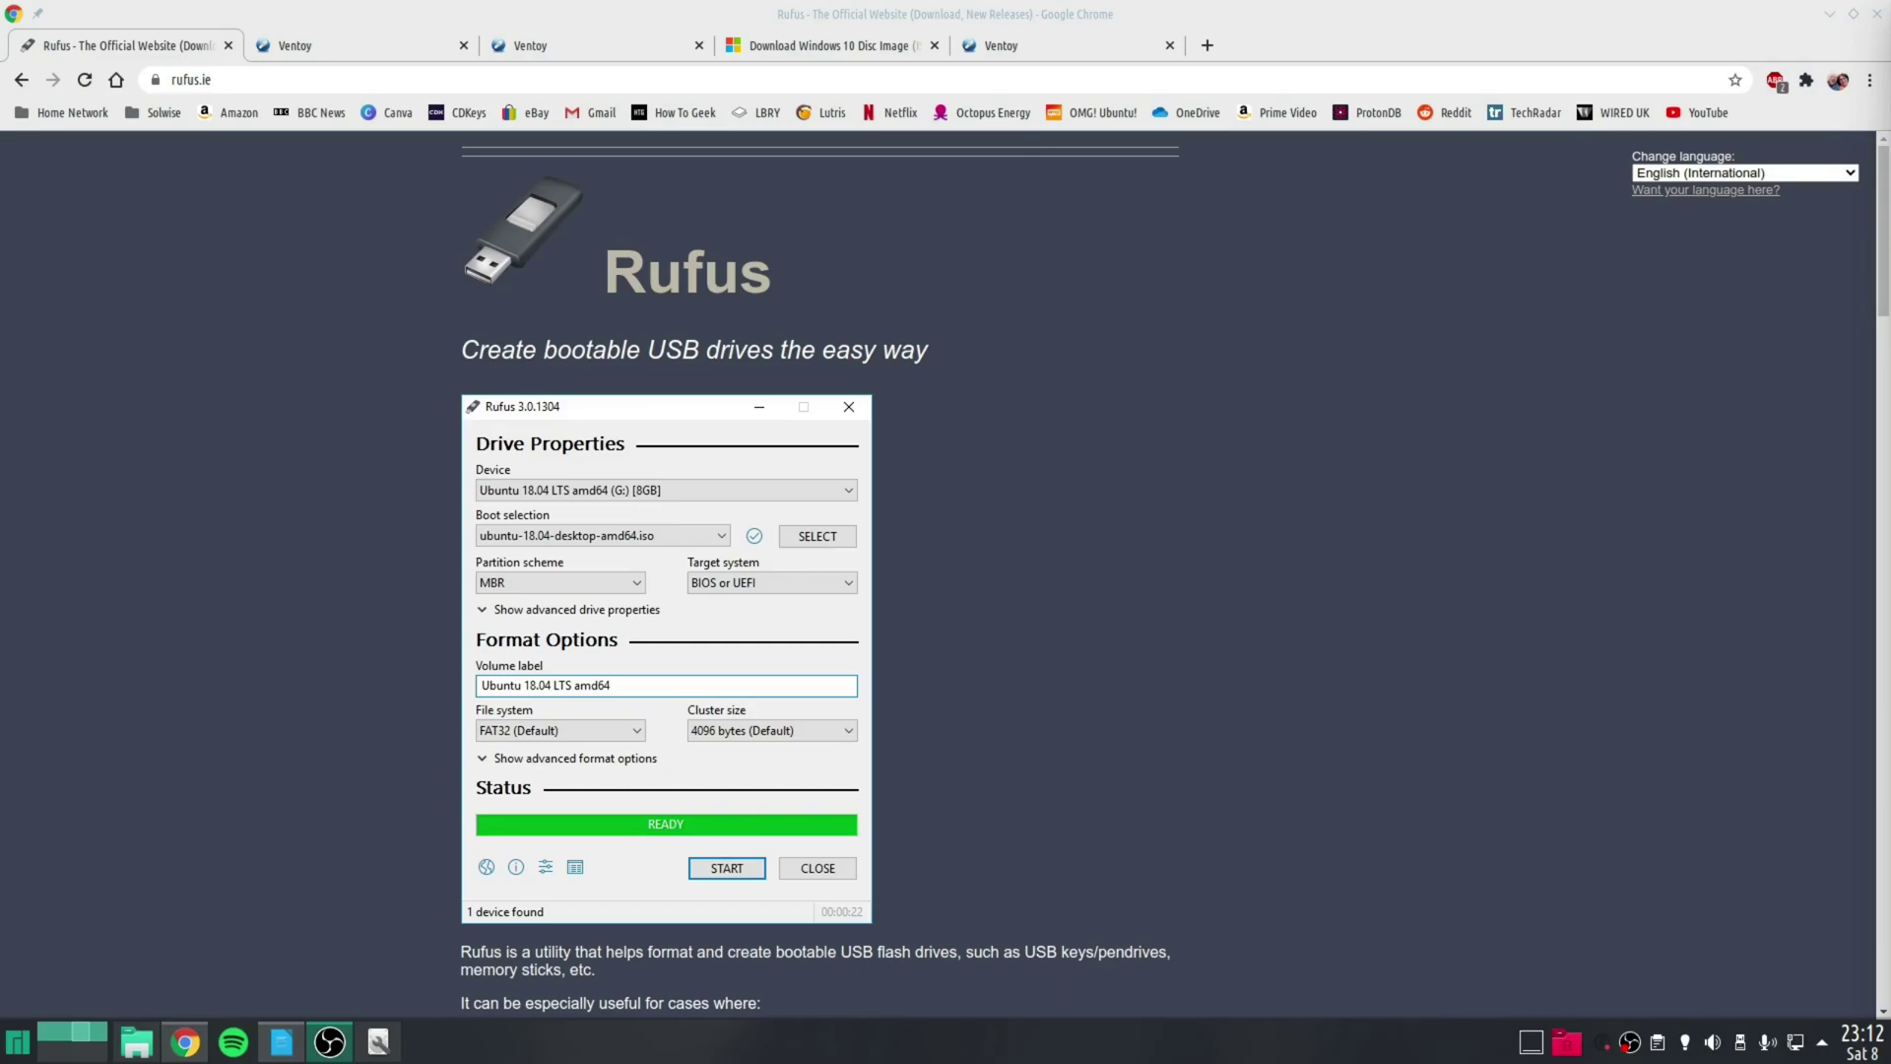
# Switch Chrome to the Ventoy home page tab.
pyautogui.click(374, 45)
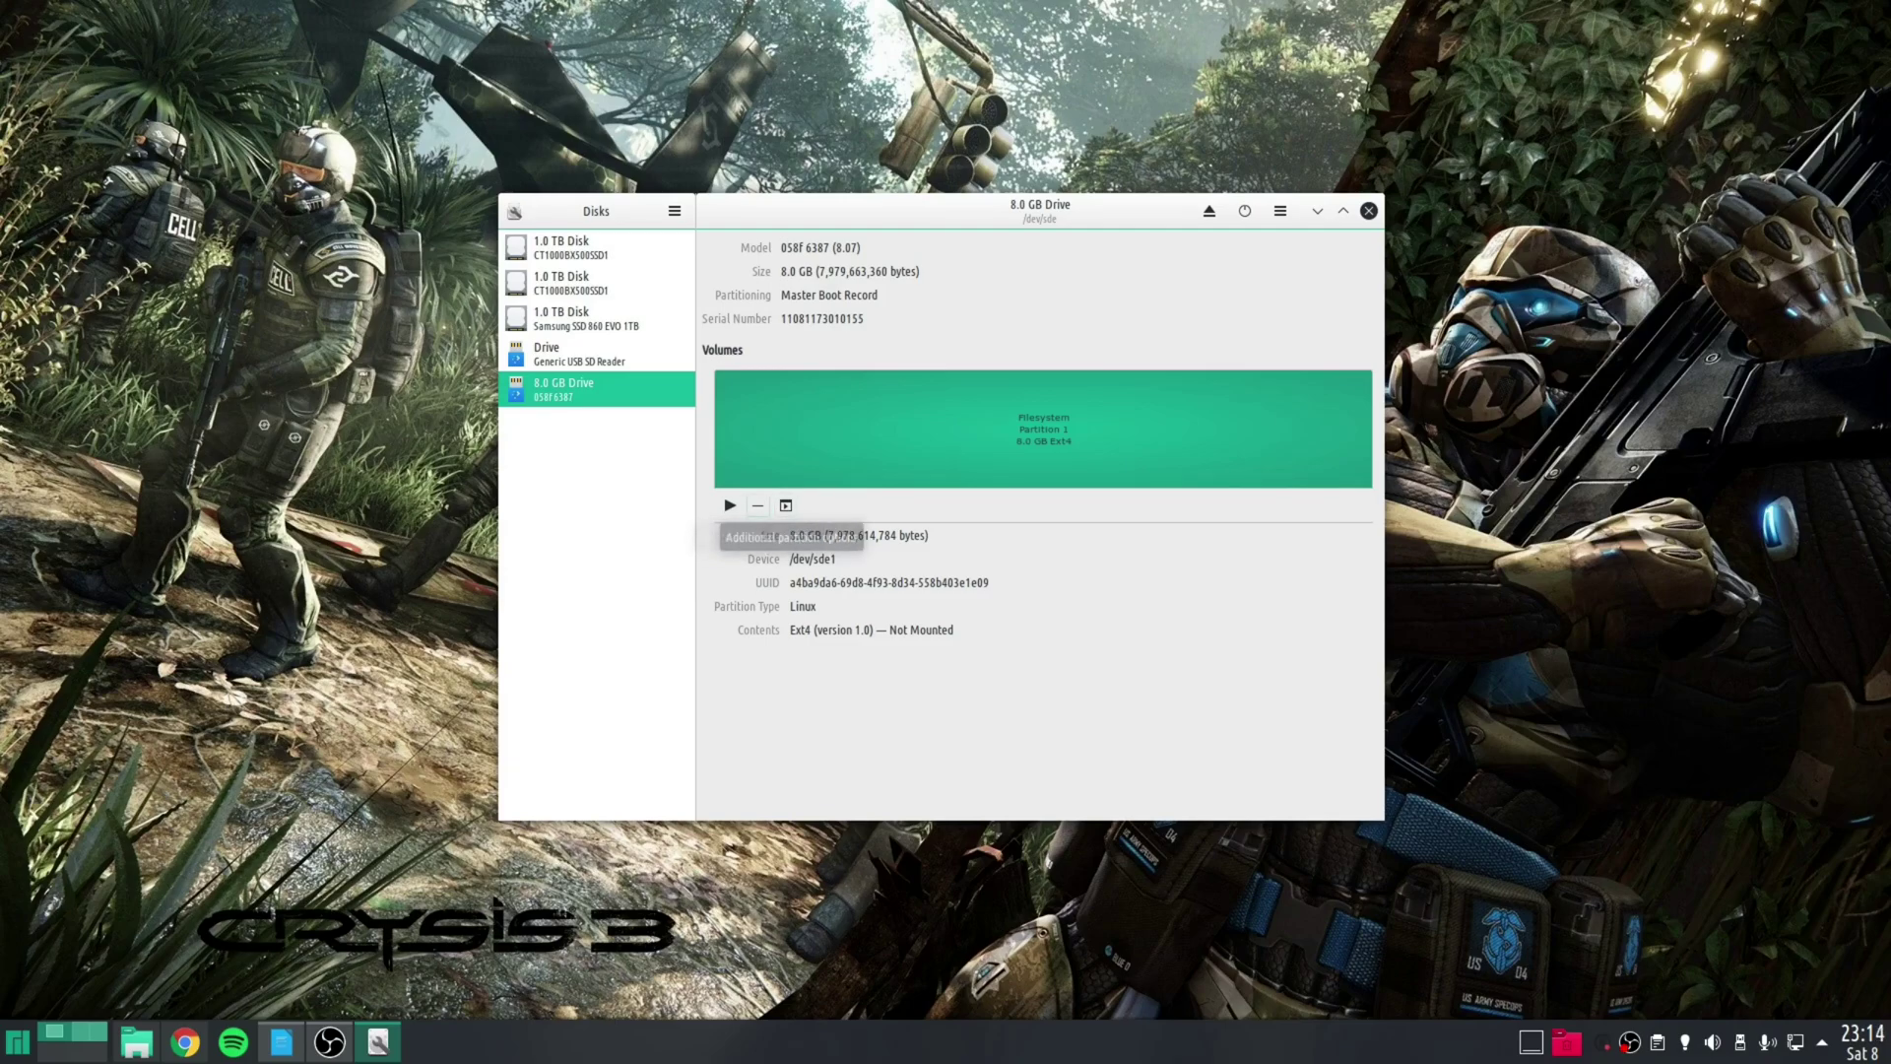
# Delete the 8.0 GB drive's Ext4 partition /dev/sde1 and confirm the deletion.
pyautogui.click(758, 505)
pyautogui.press('Return')
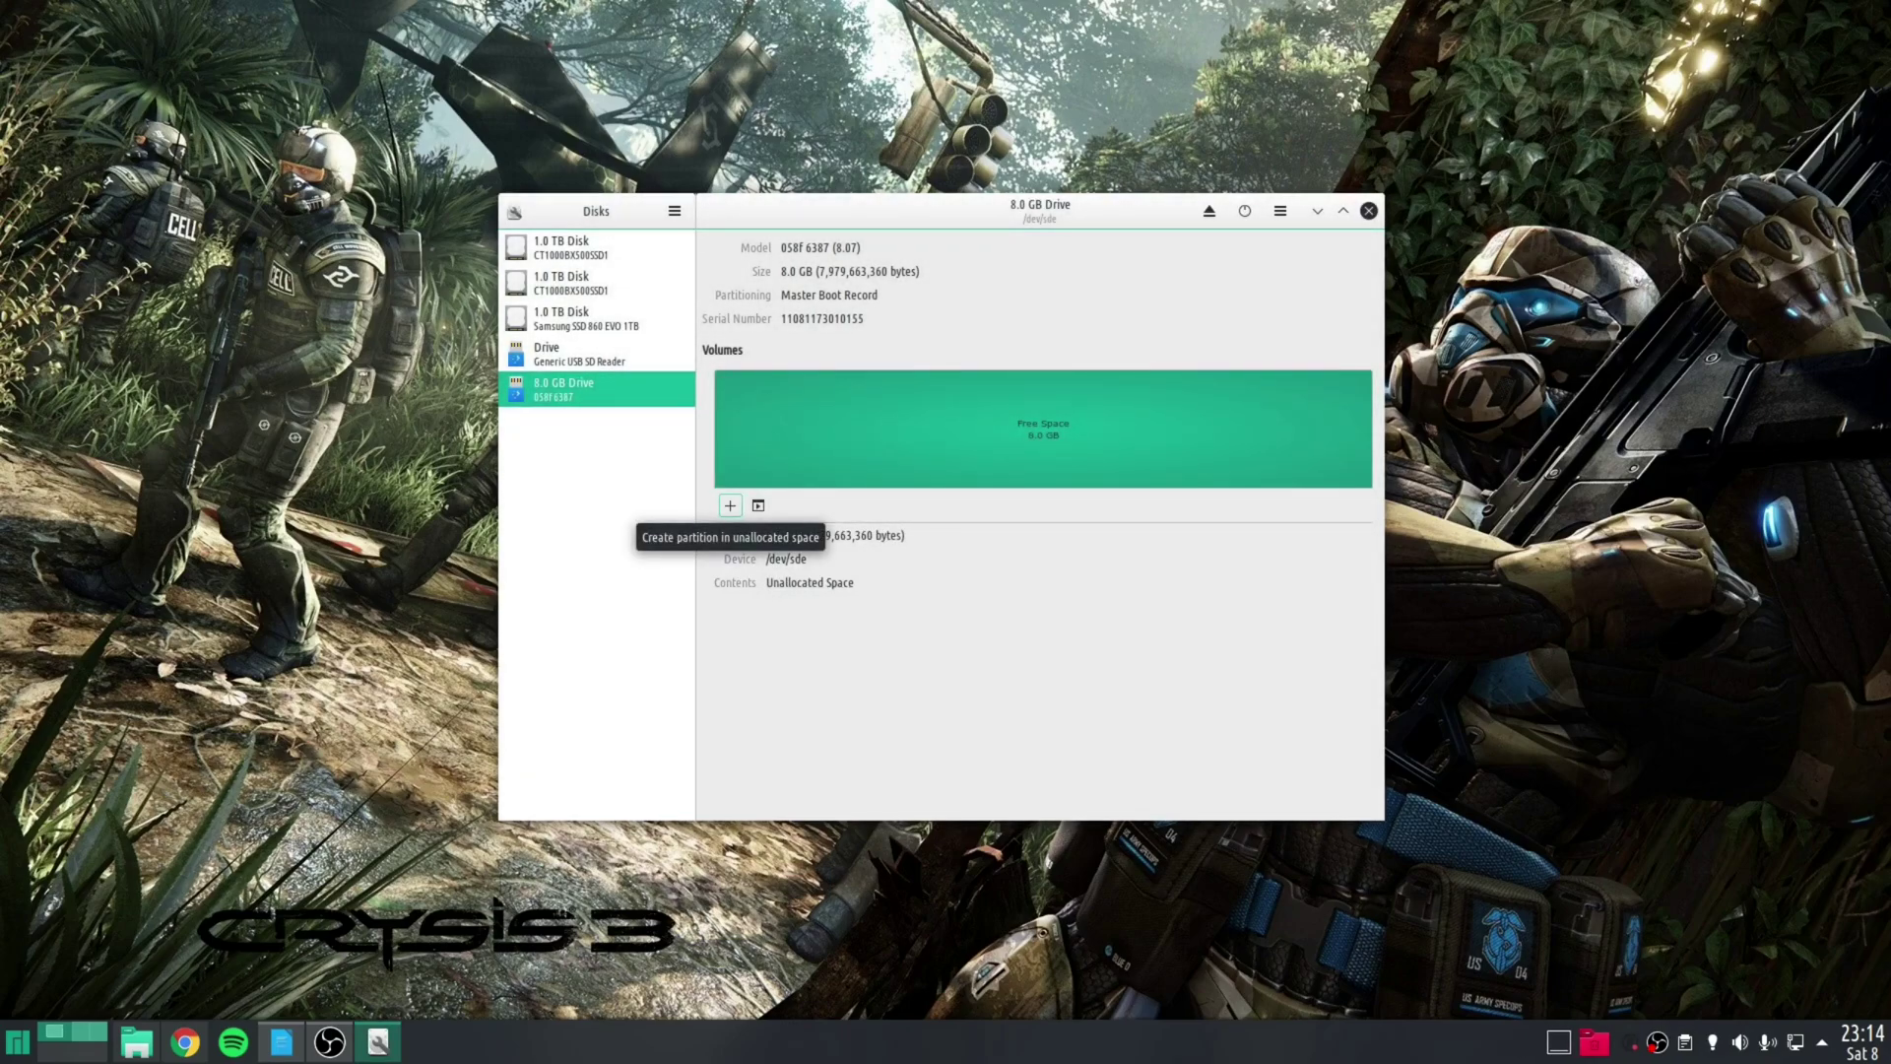
# Create one 7980 MB Ext4 partition across the USB drive's free space.
pyautogui.click(729, 505)
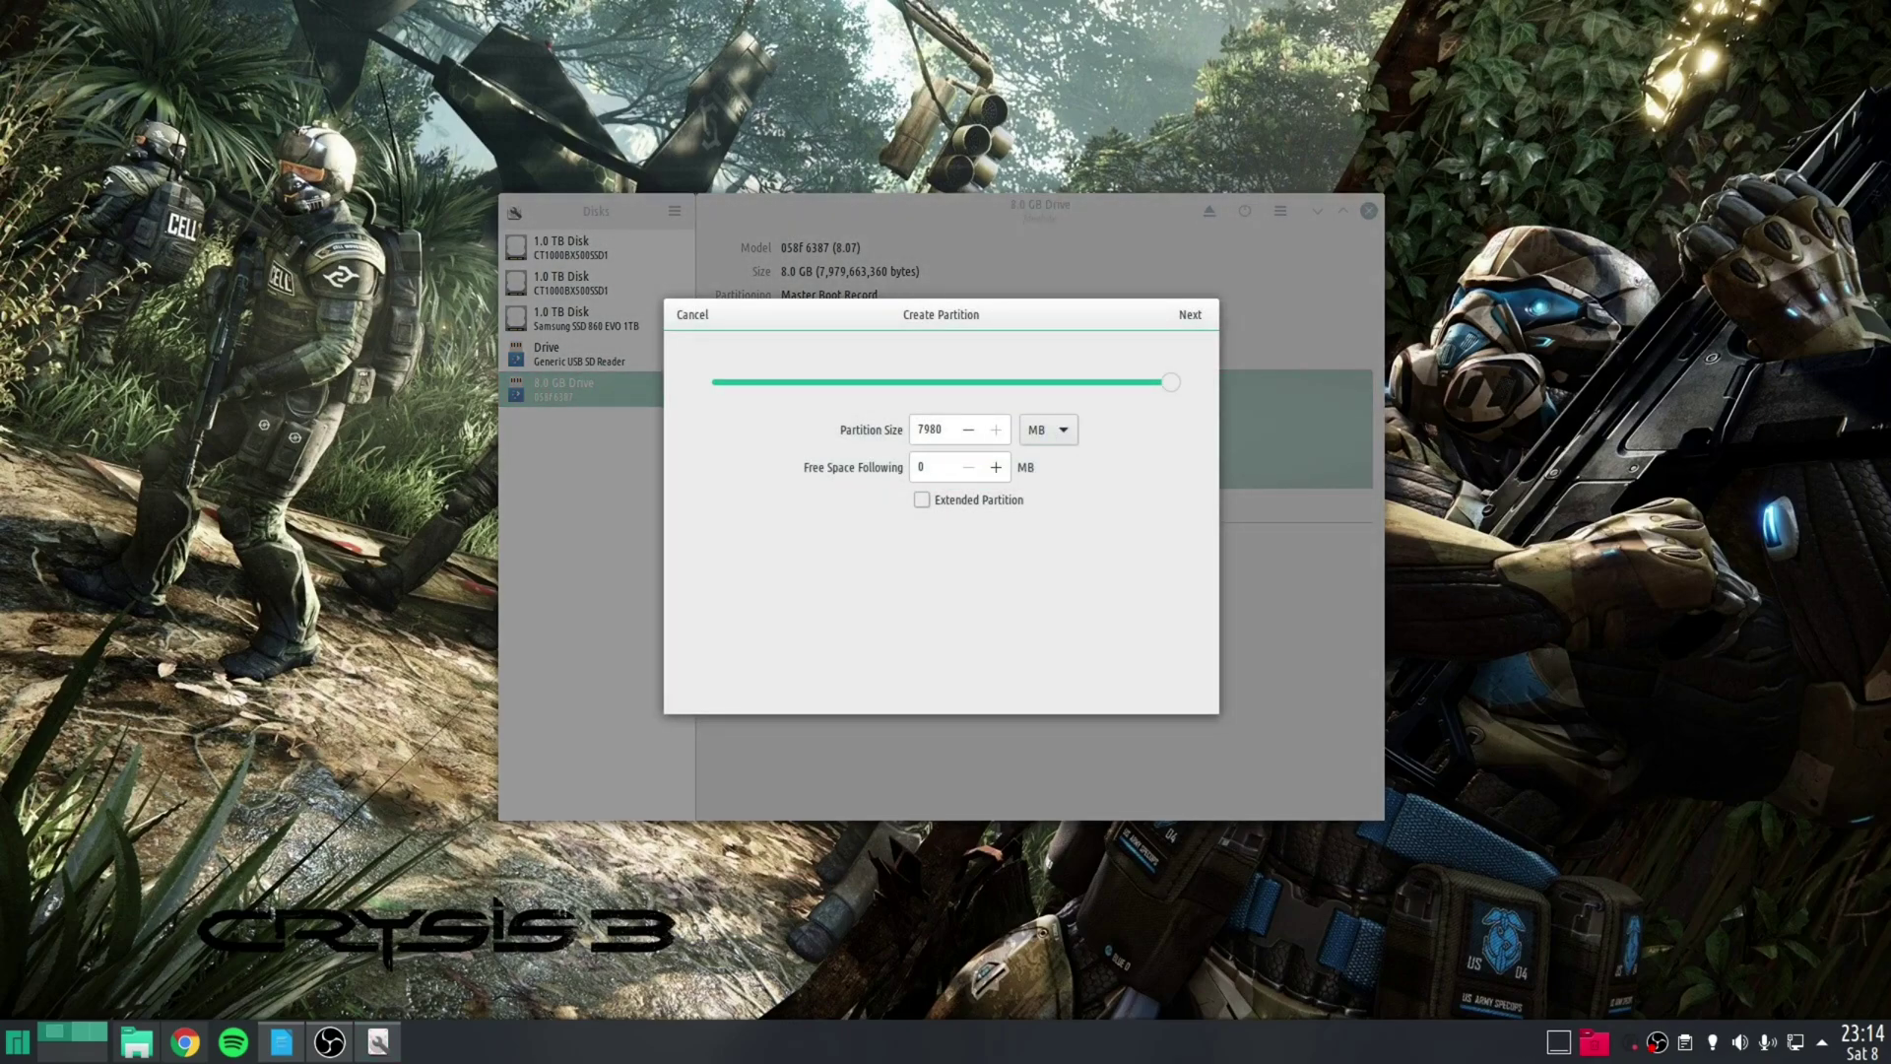
pyautogui.click(1190, 315)
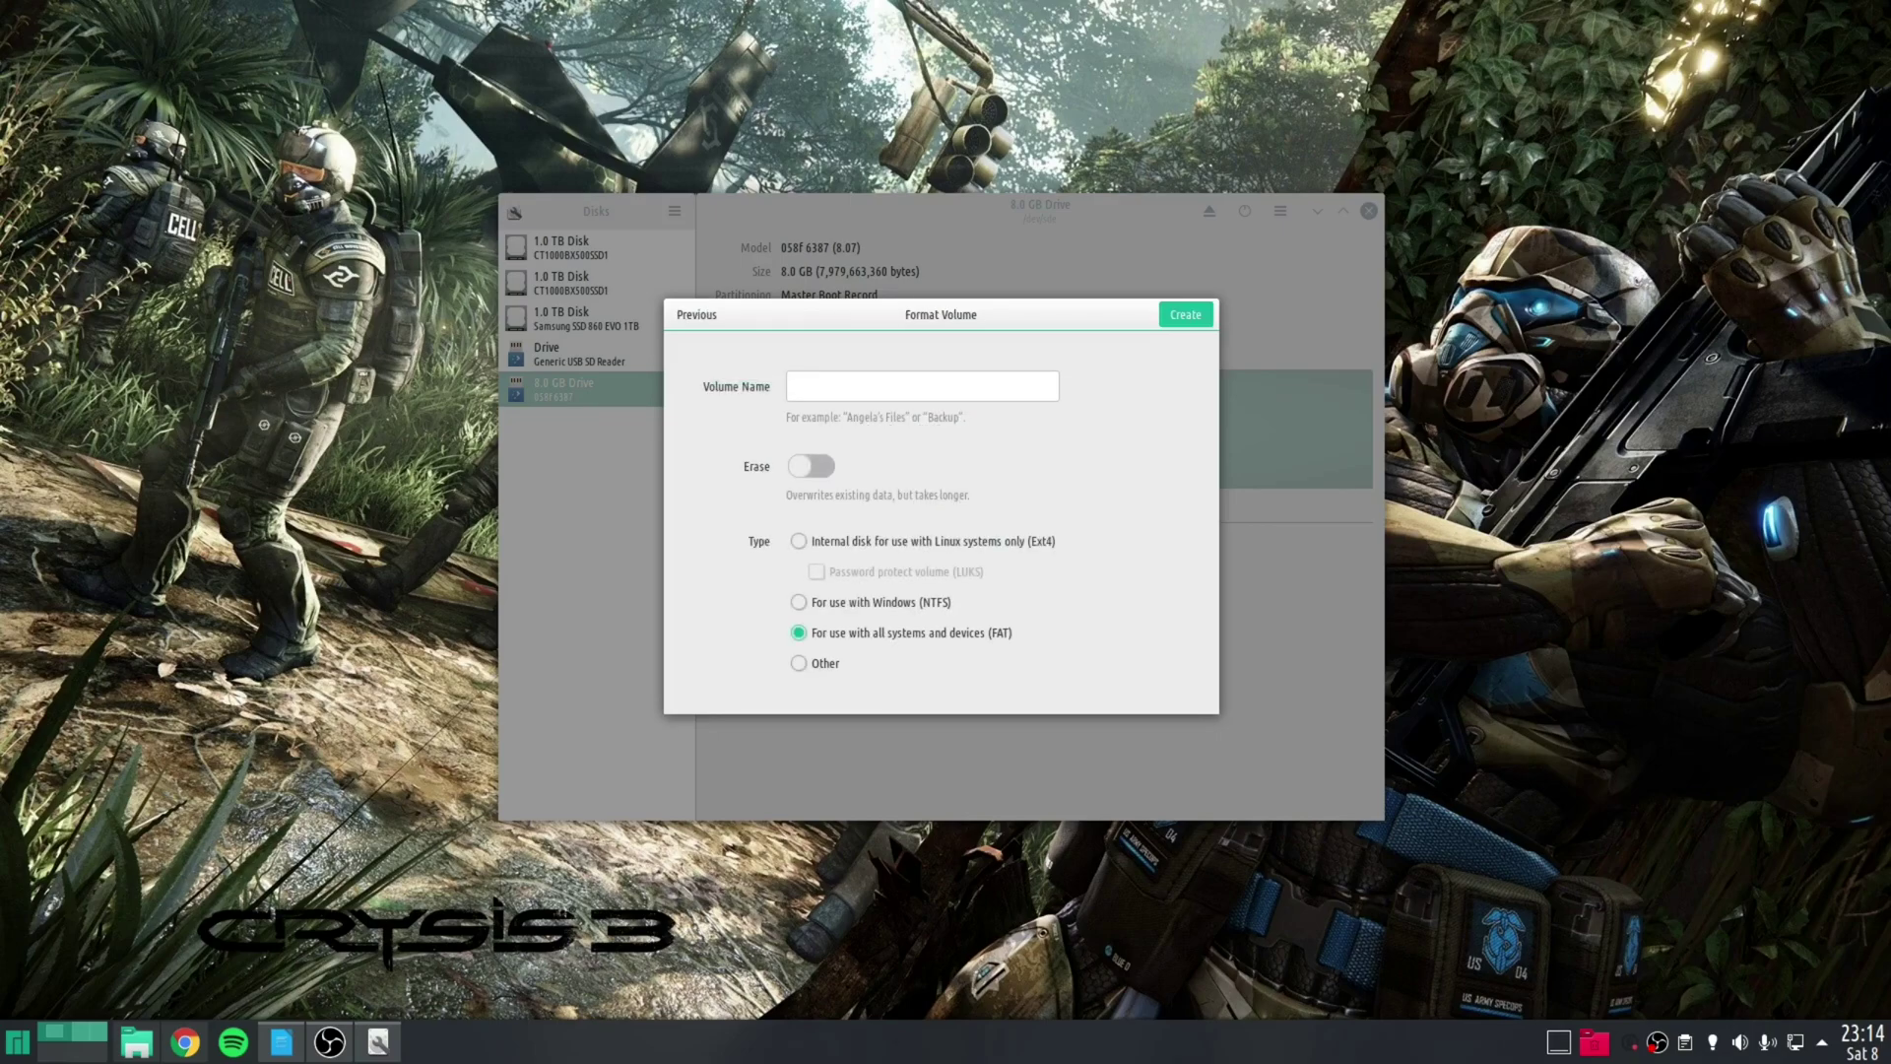
pyautogui.click(798, 541)
pyautogui.click(1186, 314)
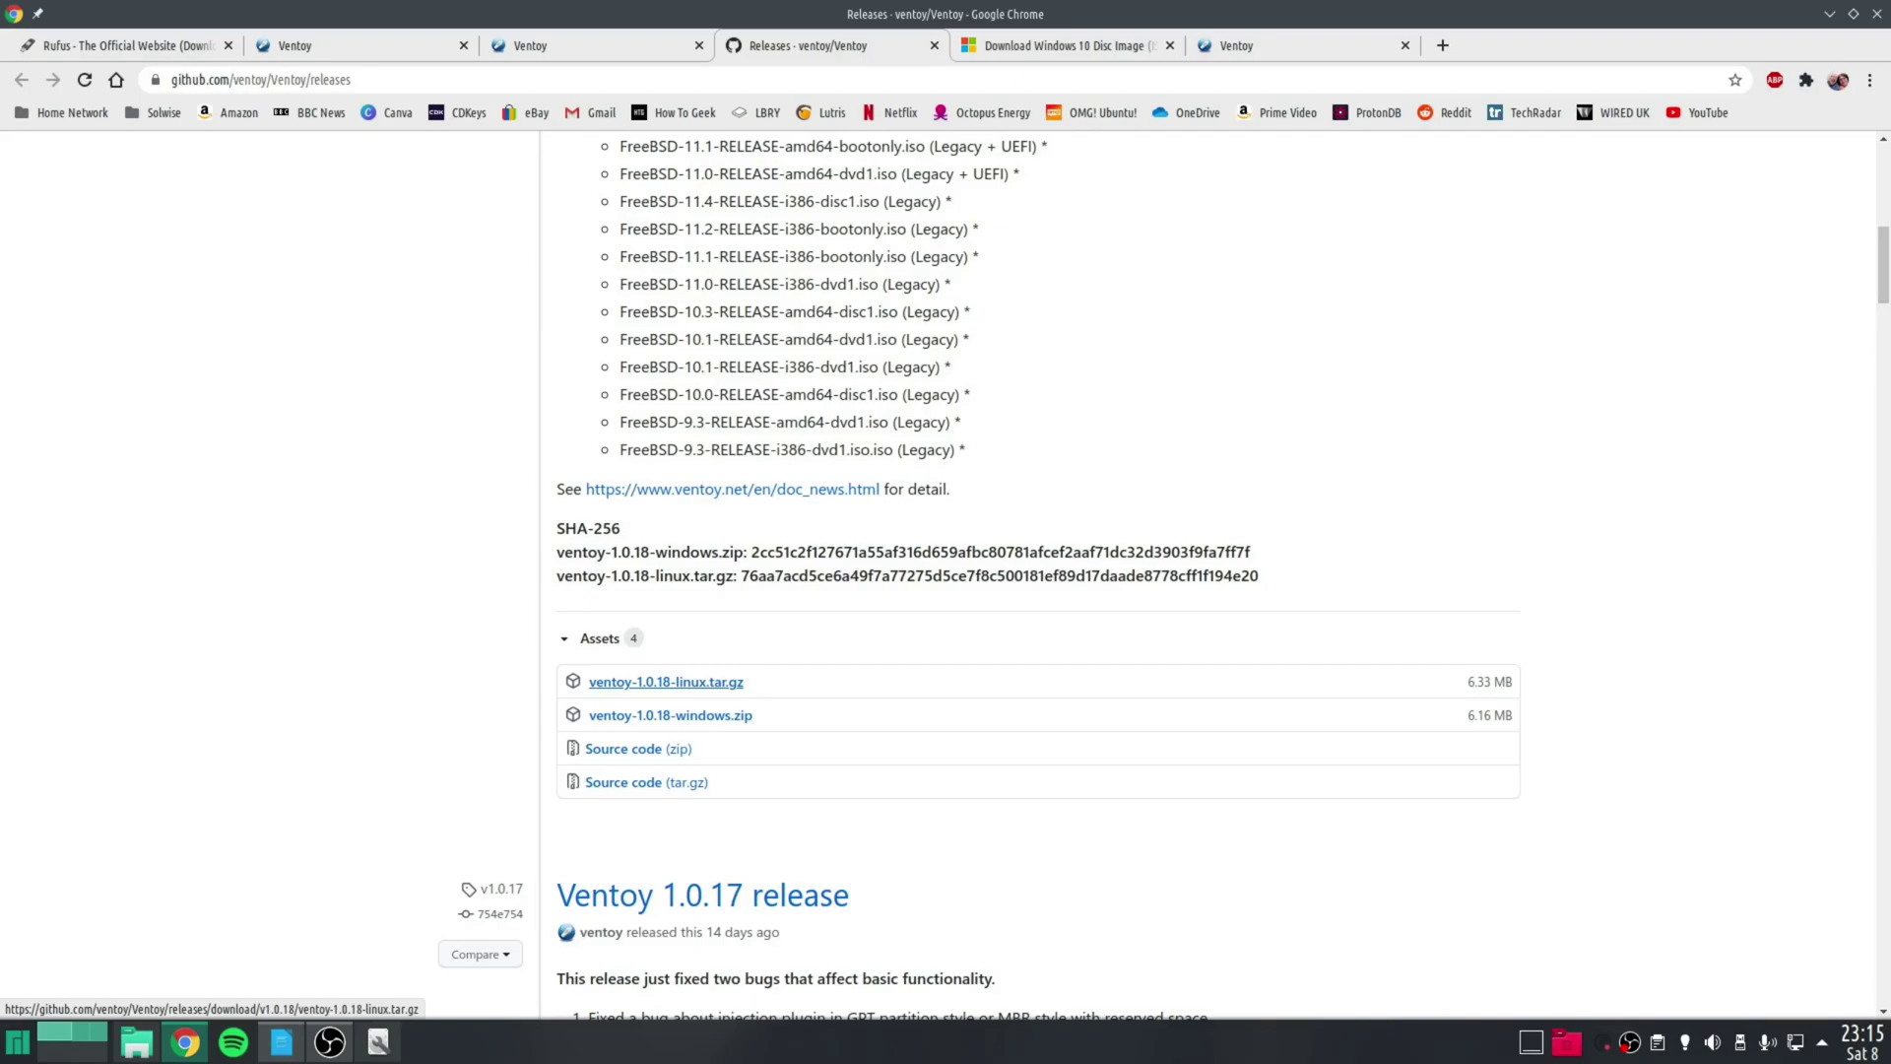
# Download ventoy-1.0.18-linux.tar.gz and view it in Dolphin's Downloads folder.
pyautogui.click(666, 681)
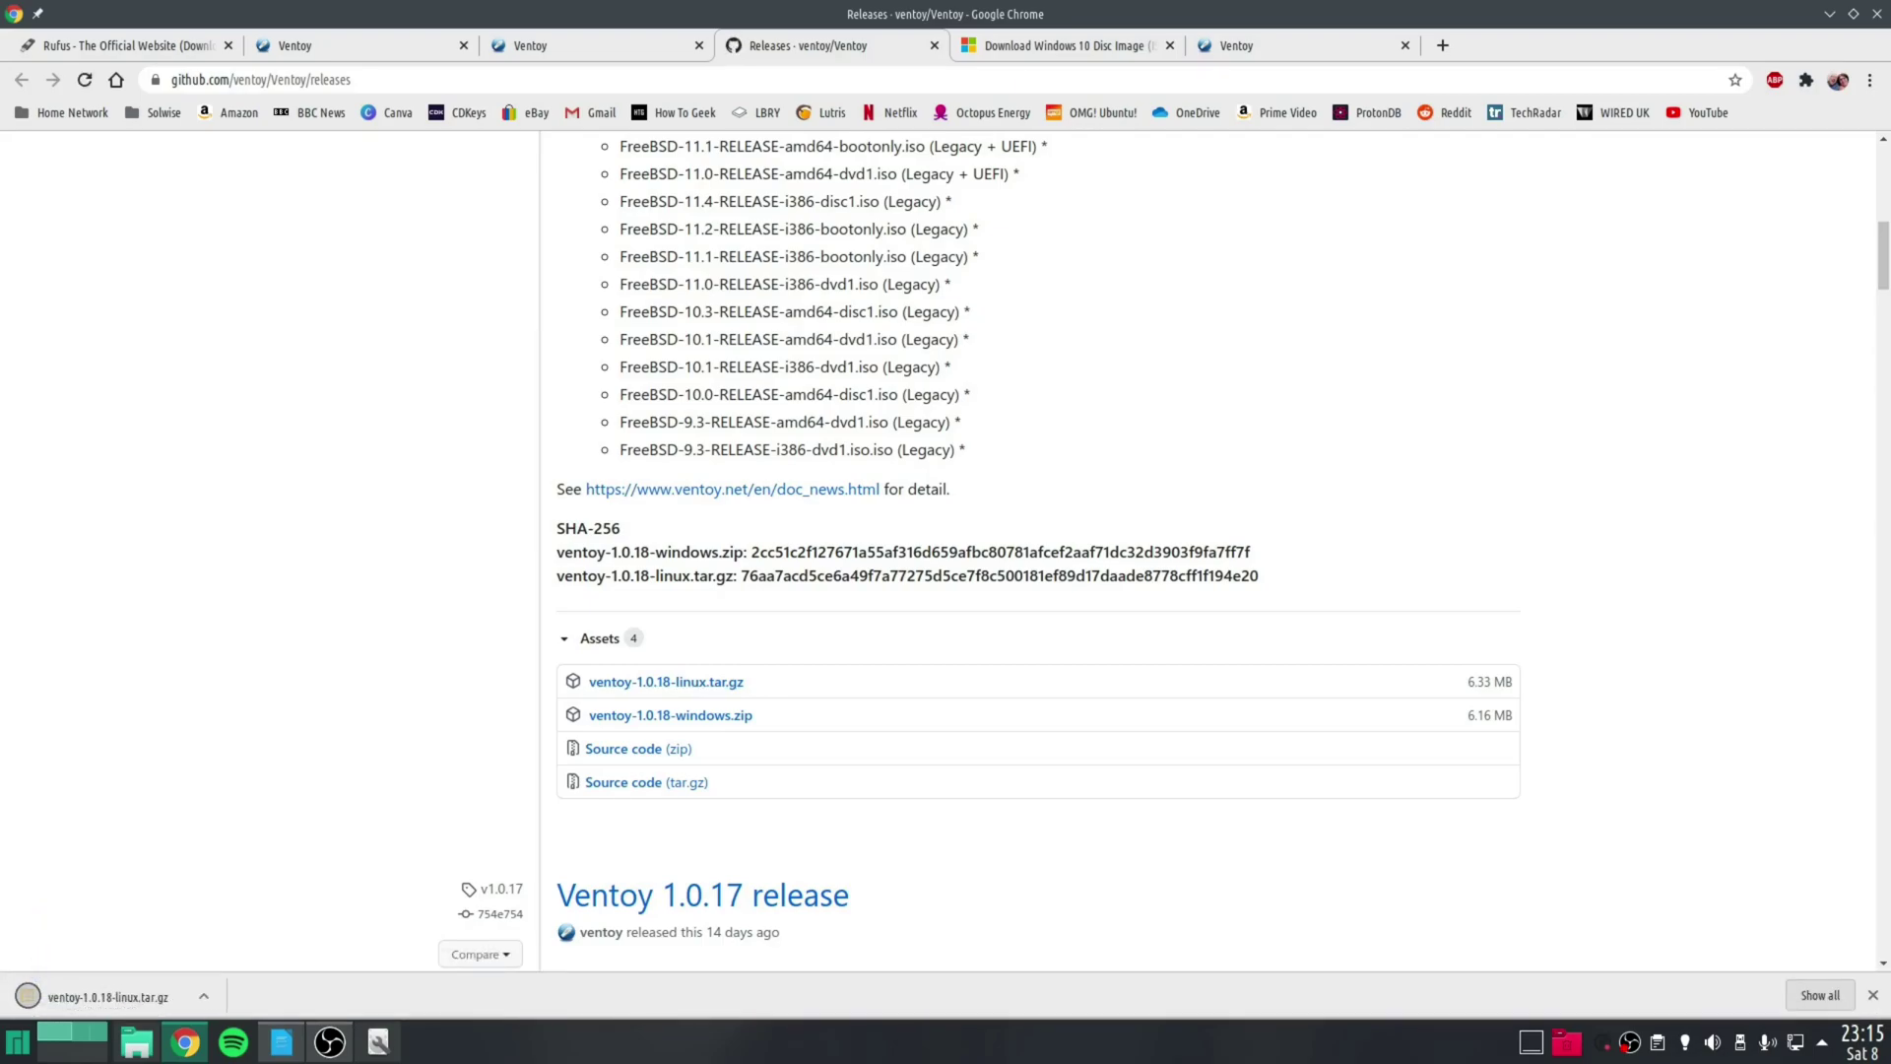
pyautogui.click(136, 1042)
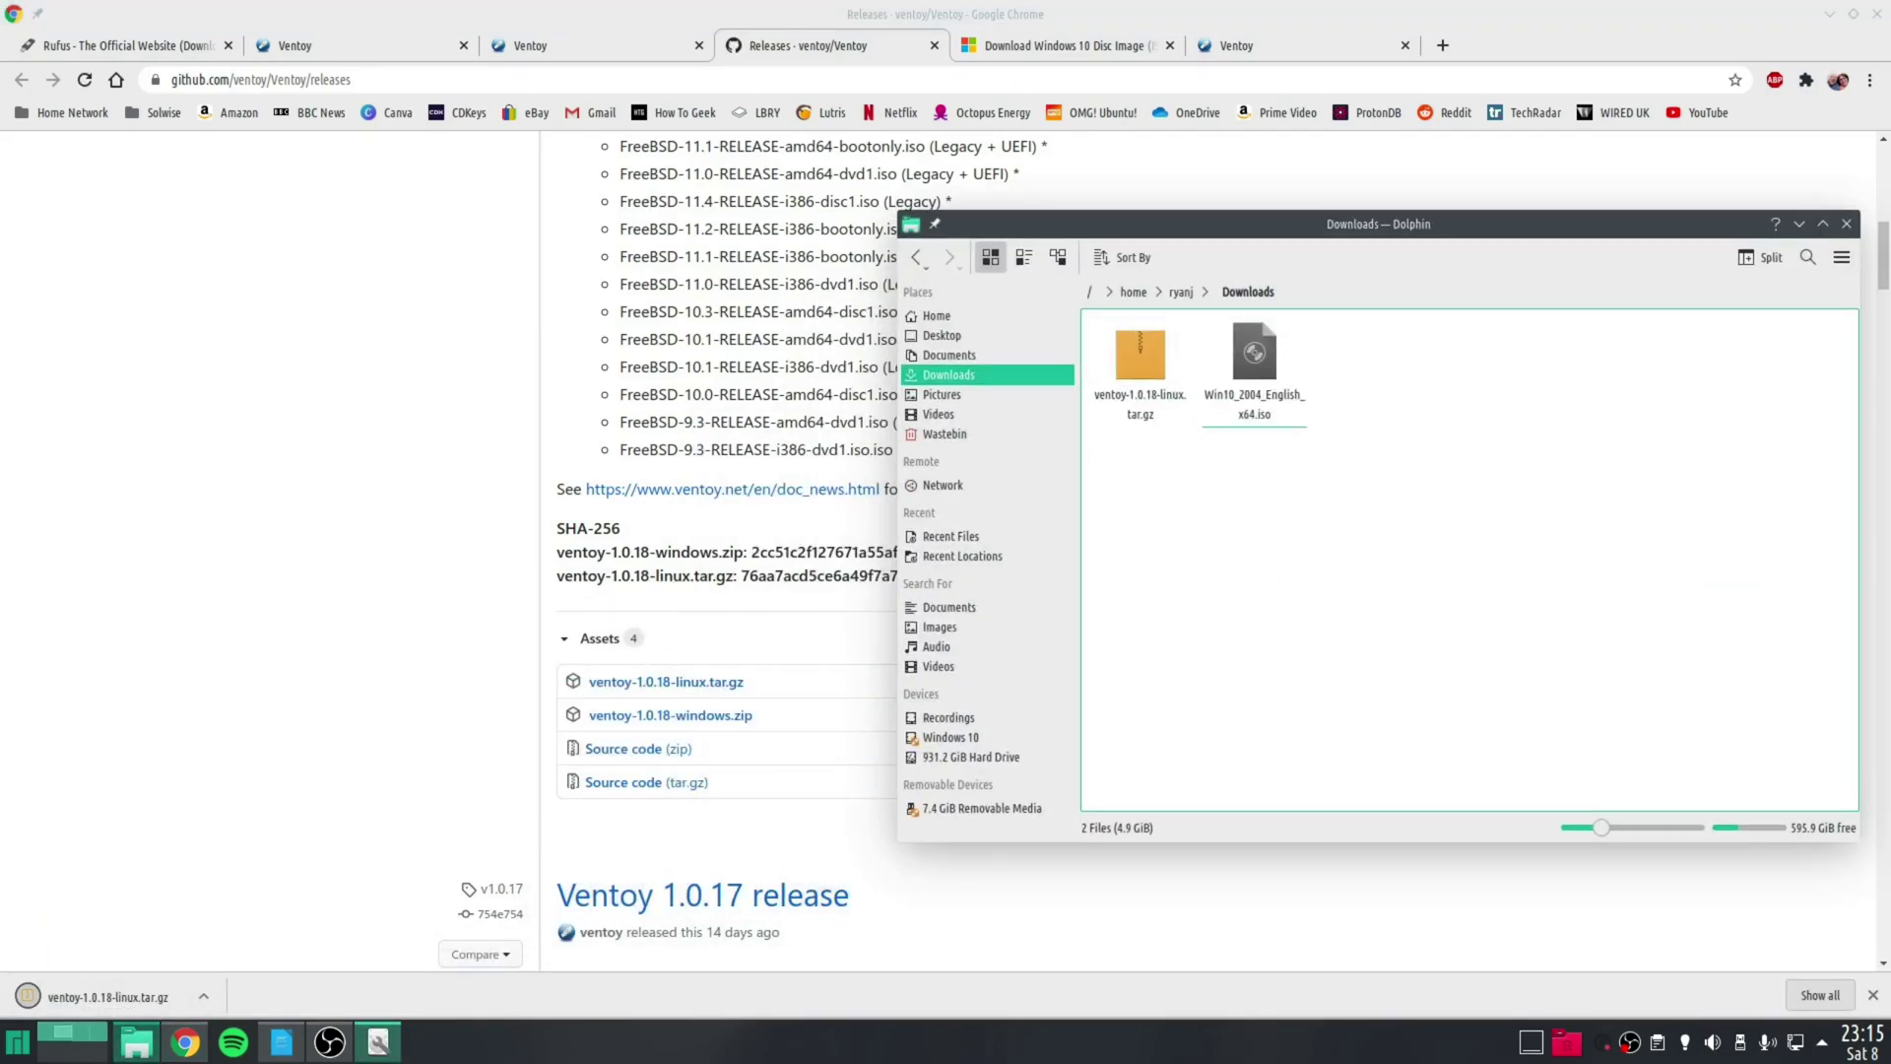
# Extract ventoy-1.0.18-linux.tar.gz here and open the resulting ventoy-1.0.18 folder.
pyautogui.rightClick(1145, 352)
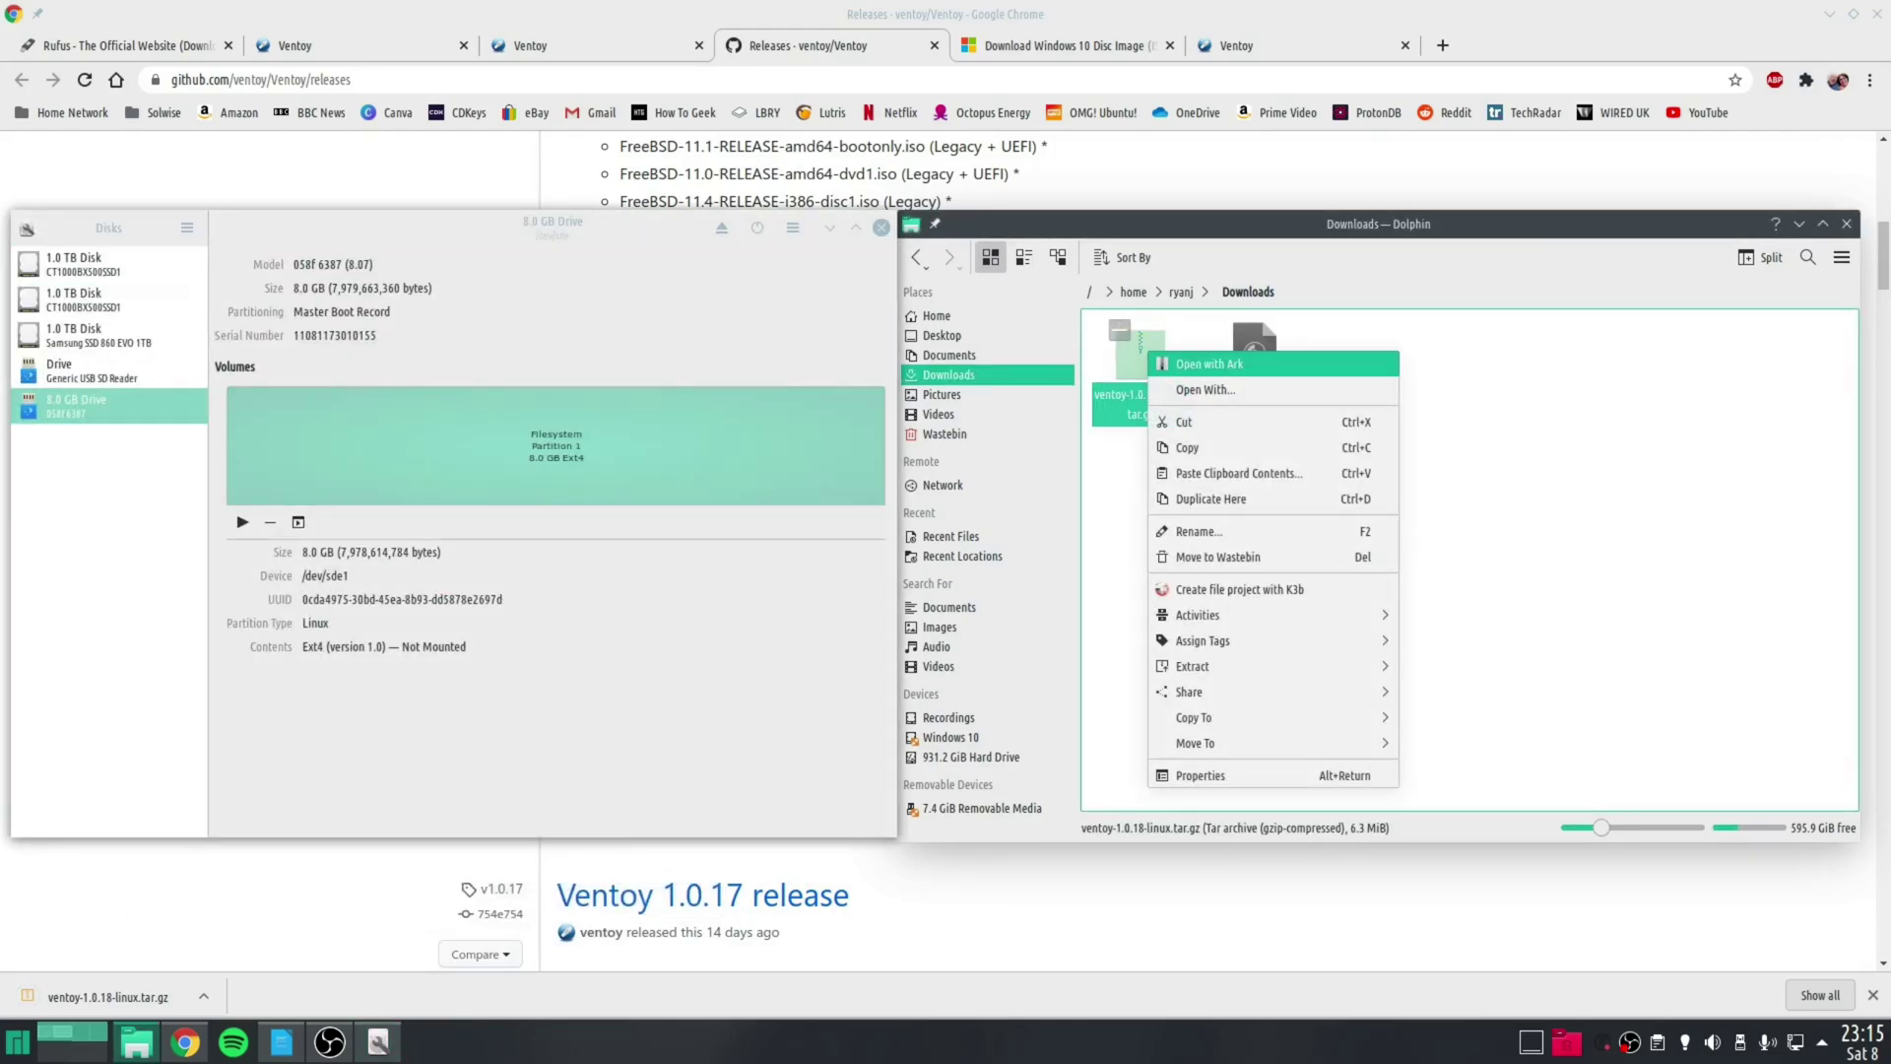
pyautogui.moveTo(1241, 665)
pyautogui.click(1472, 666)
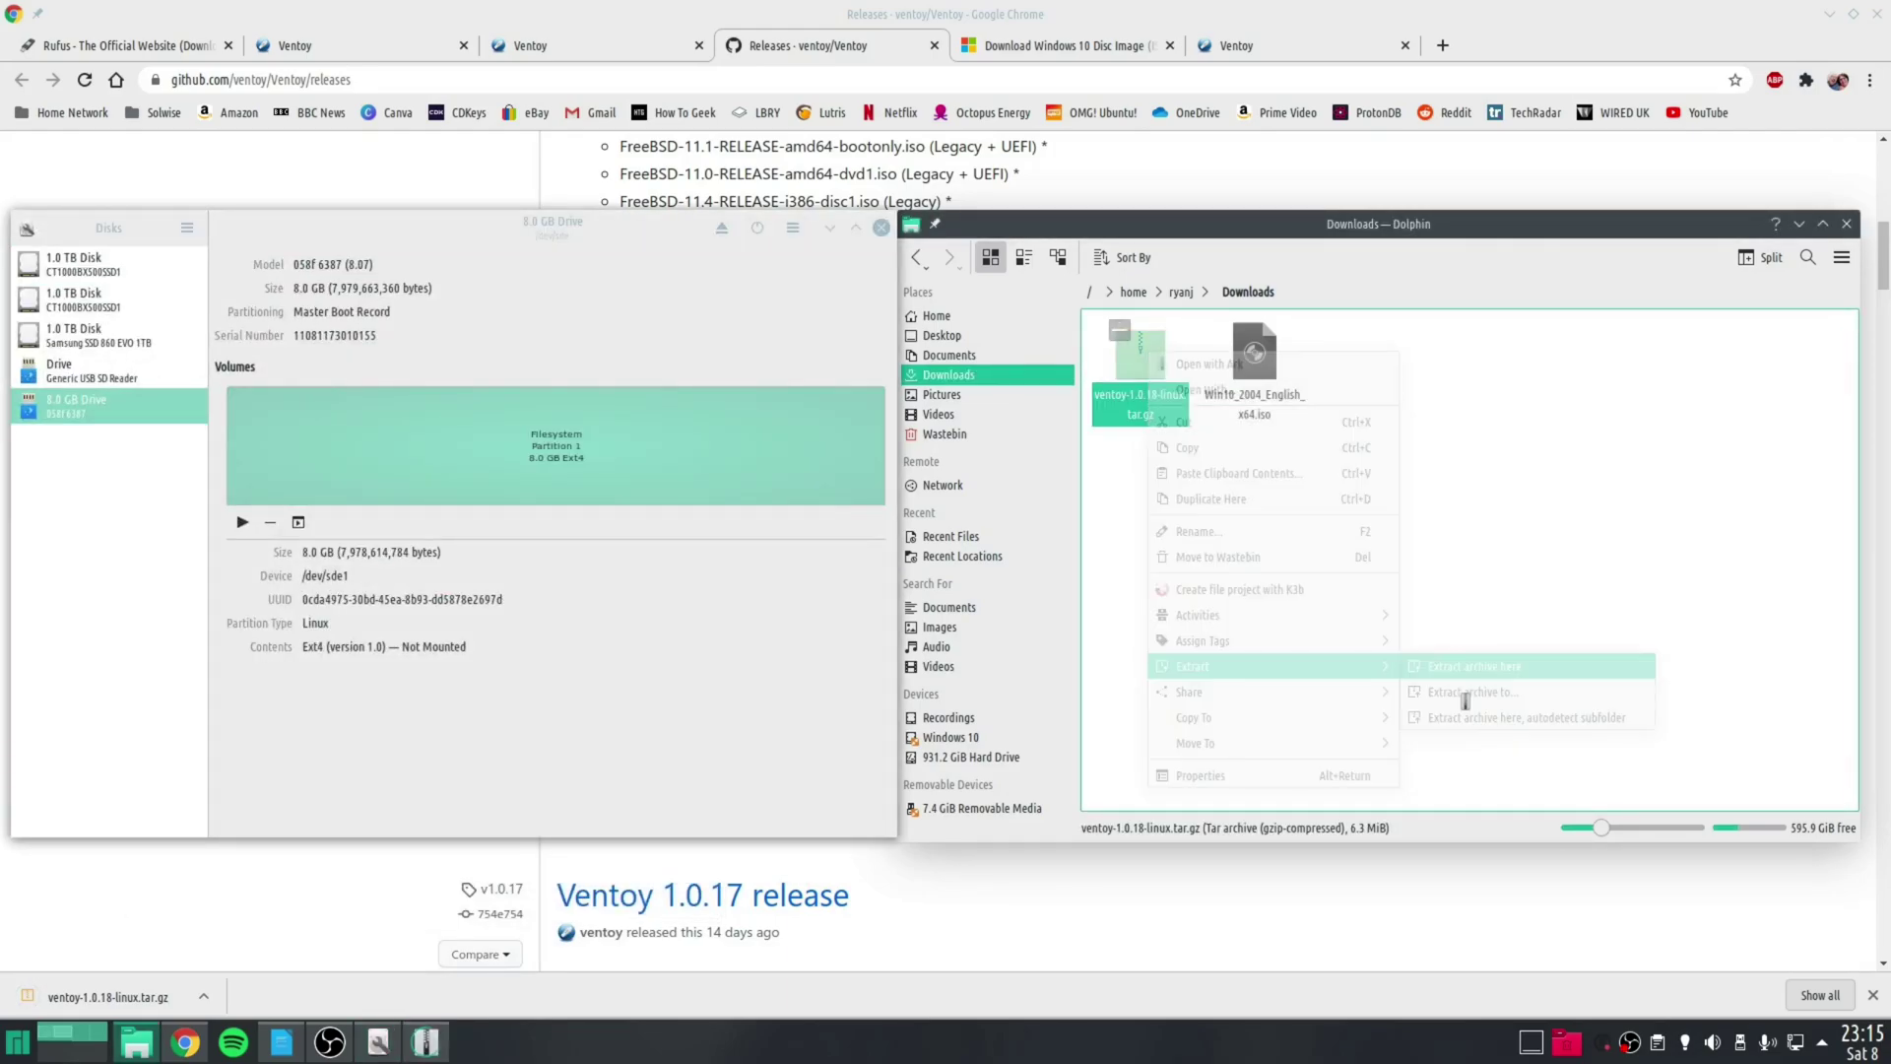
pyautogui.doubleClick(1143, 355)
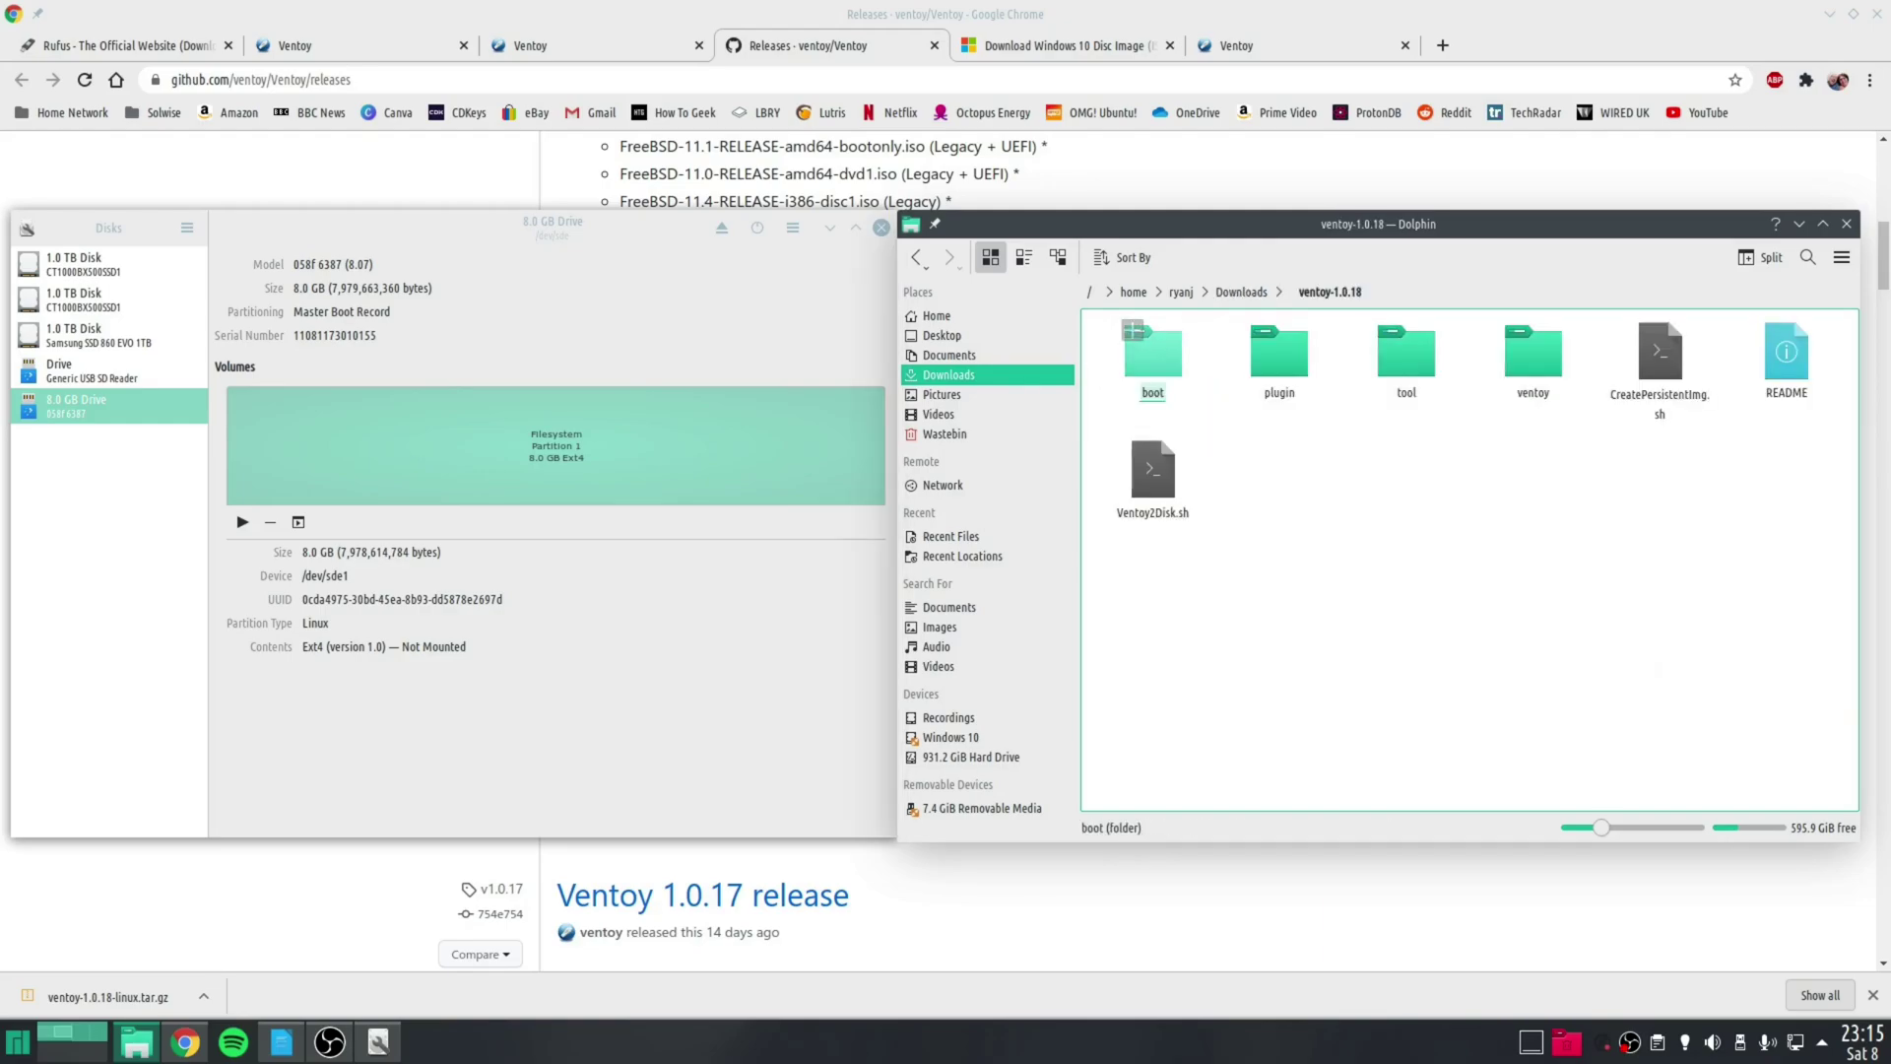
# Open a Konsole terminal in the ventoy-1.0.18 folder and center its window.
pyautogui.rightClick(1509, 490)
pyautogui.moveTo(1576, 675)
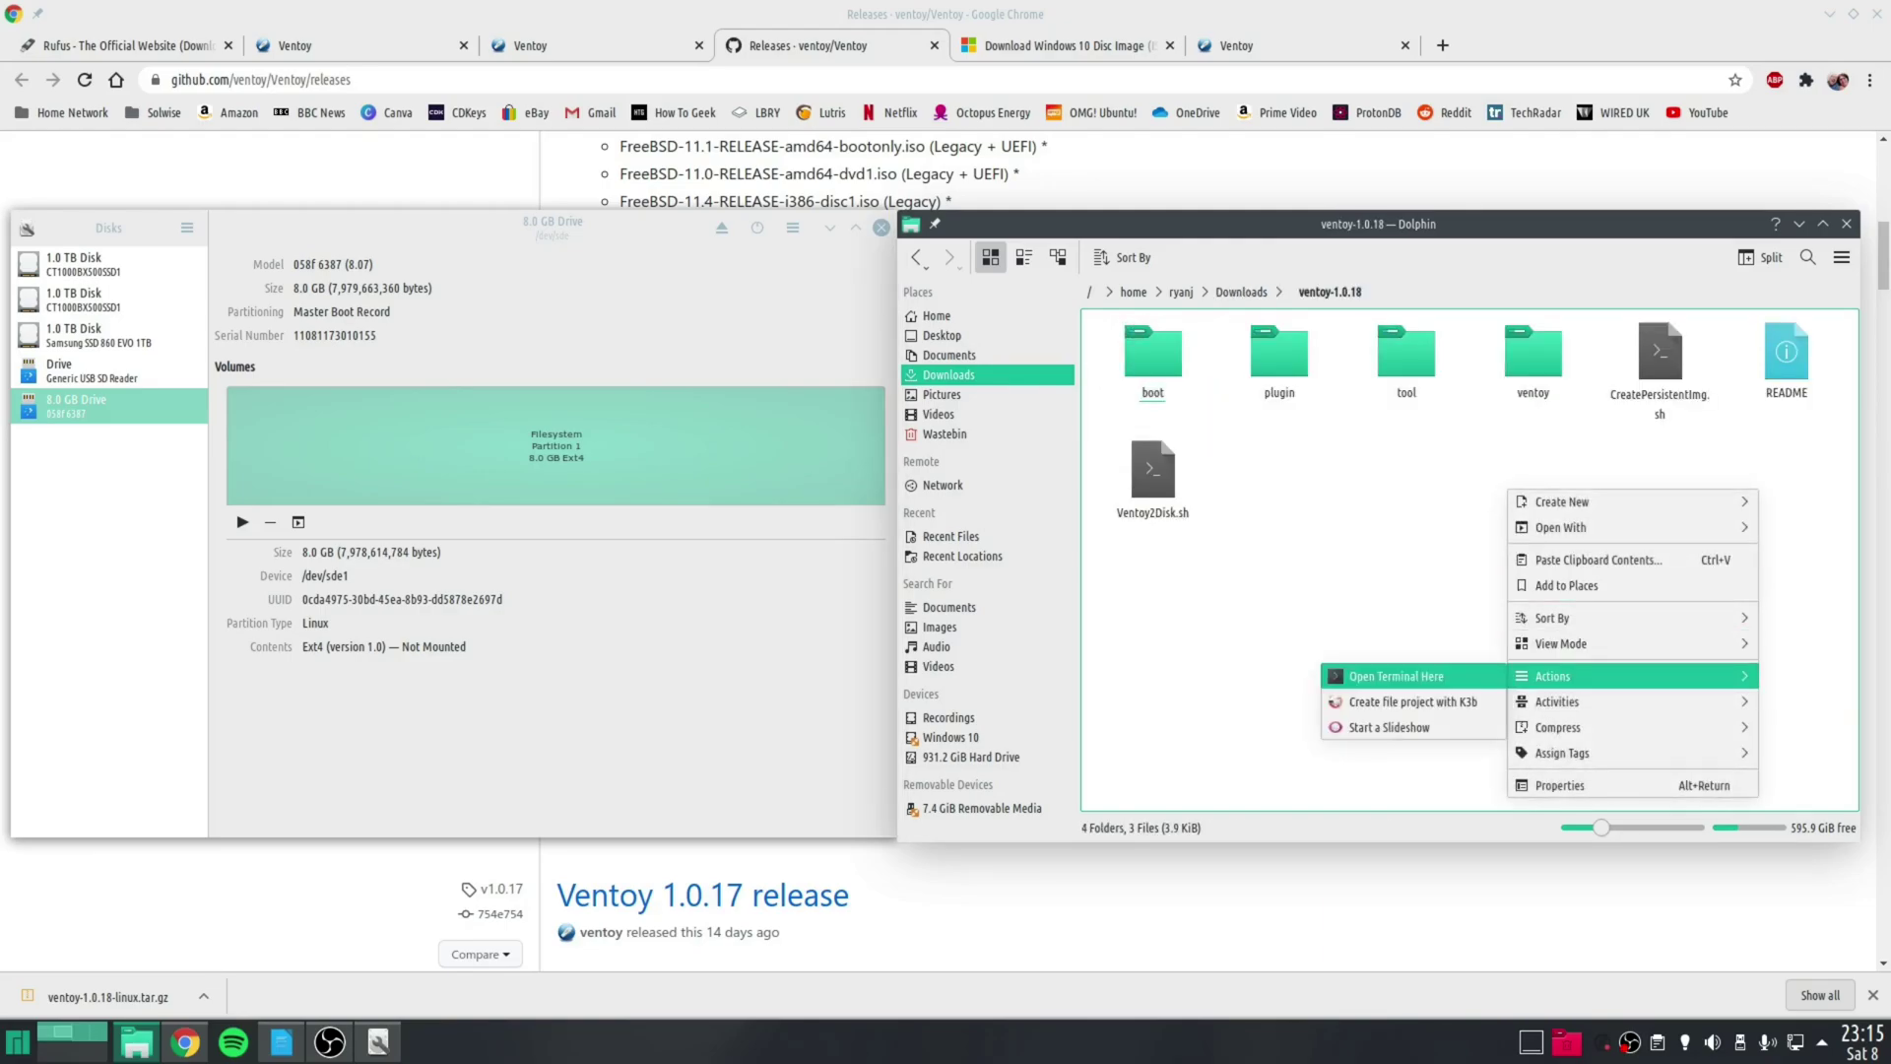
pyautogui.click(1398, 676)
pyautogui.moveTo(1477, 12); pyautogui.dragTo(1239, 265)
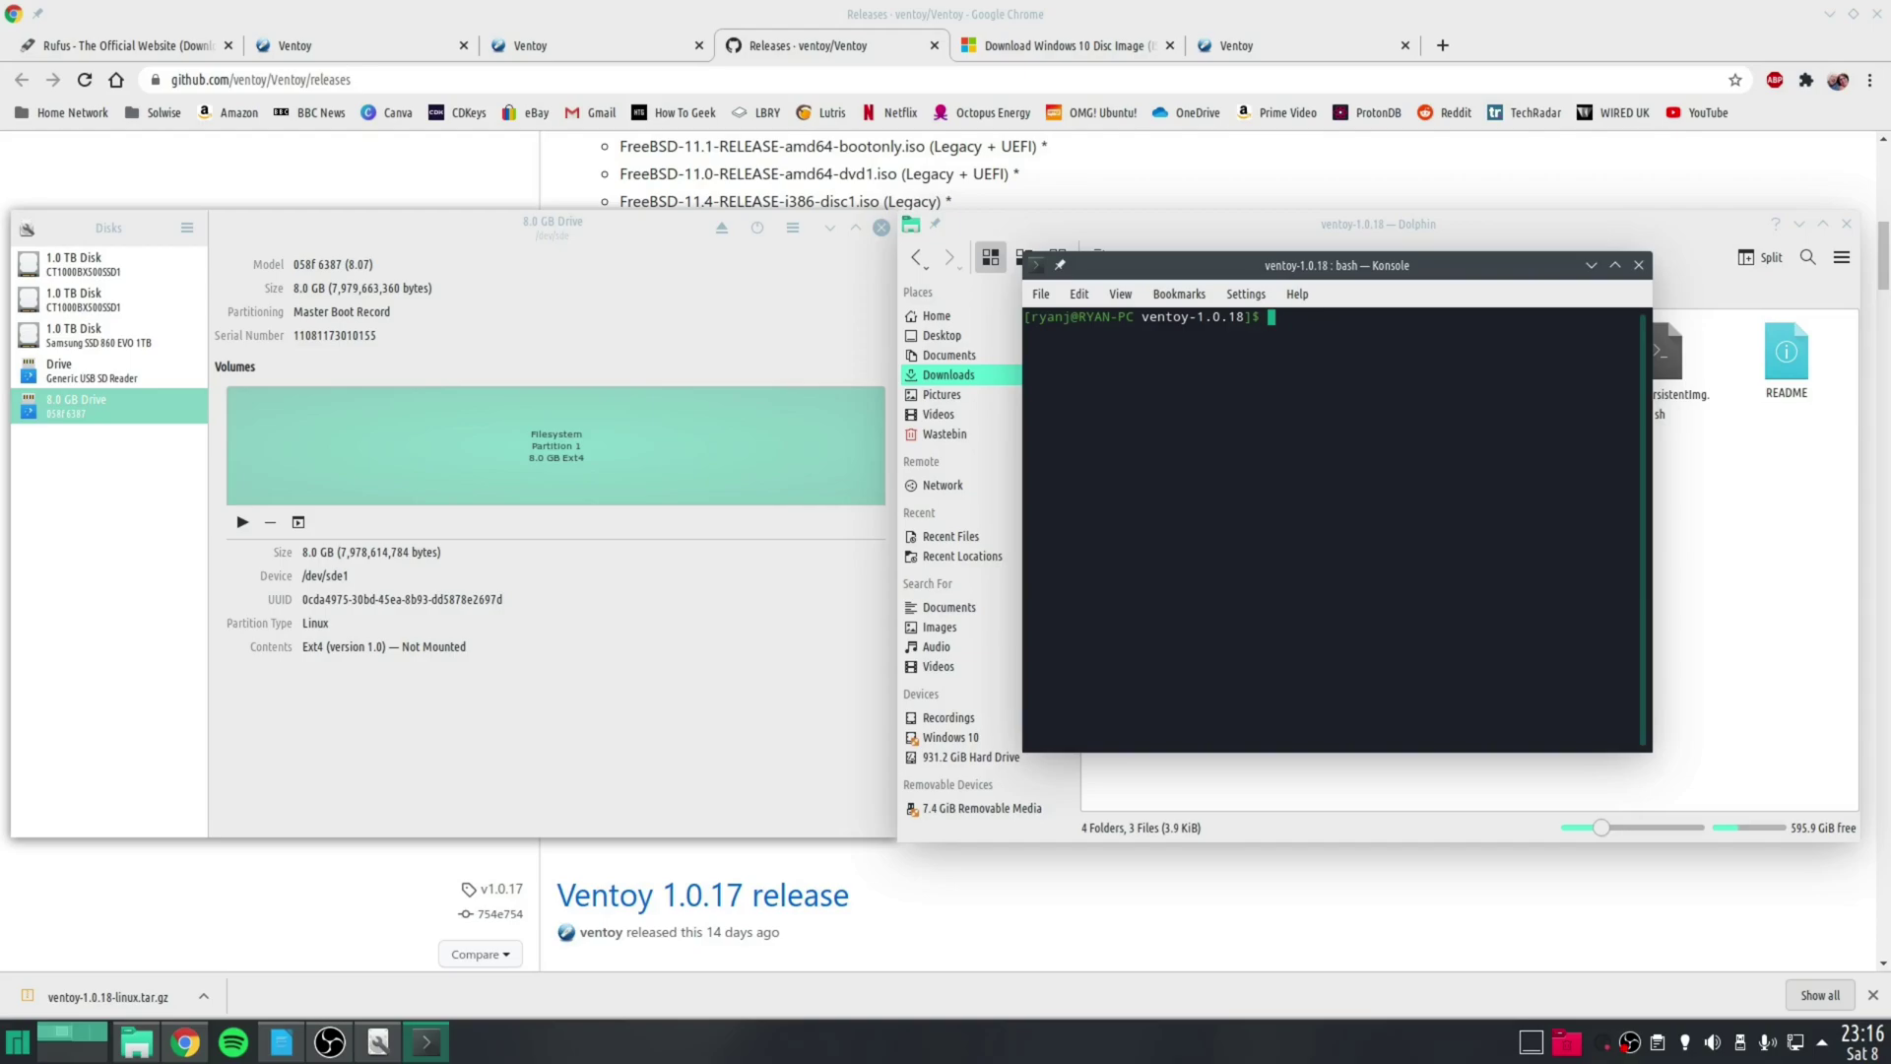
# Run 'sudo sh Ventoy2Disk.sh -I /dev/sde' after verifying the device name in Disks.
pyautogui.write('sudo sh Ventoy')
pyautogui.write('Disk.sh _')
pyautogui.press('BackSpace')
pyautogui.write('-I /dev/sde')
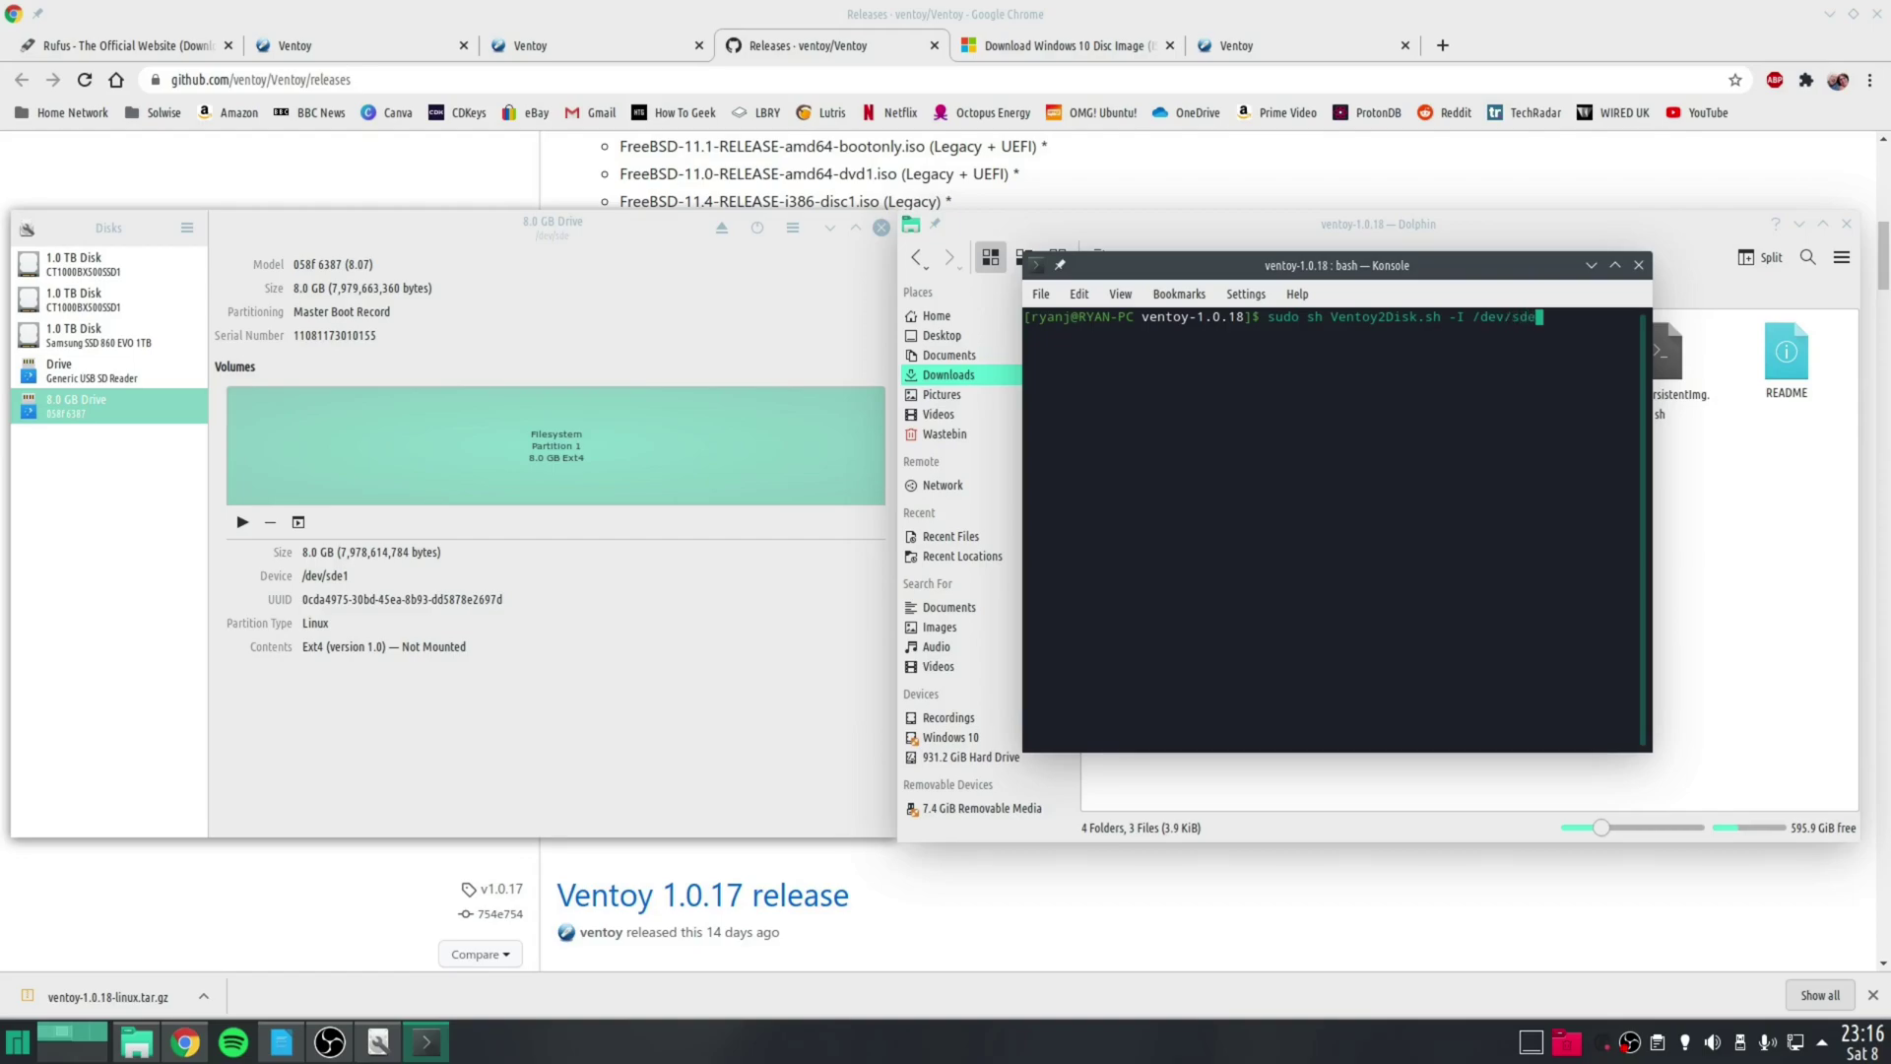
pyautogui.hotkey('alt', 'Tab')
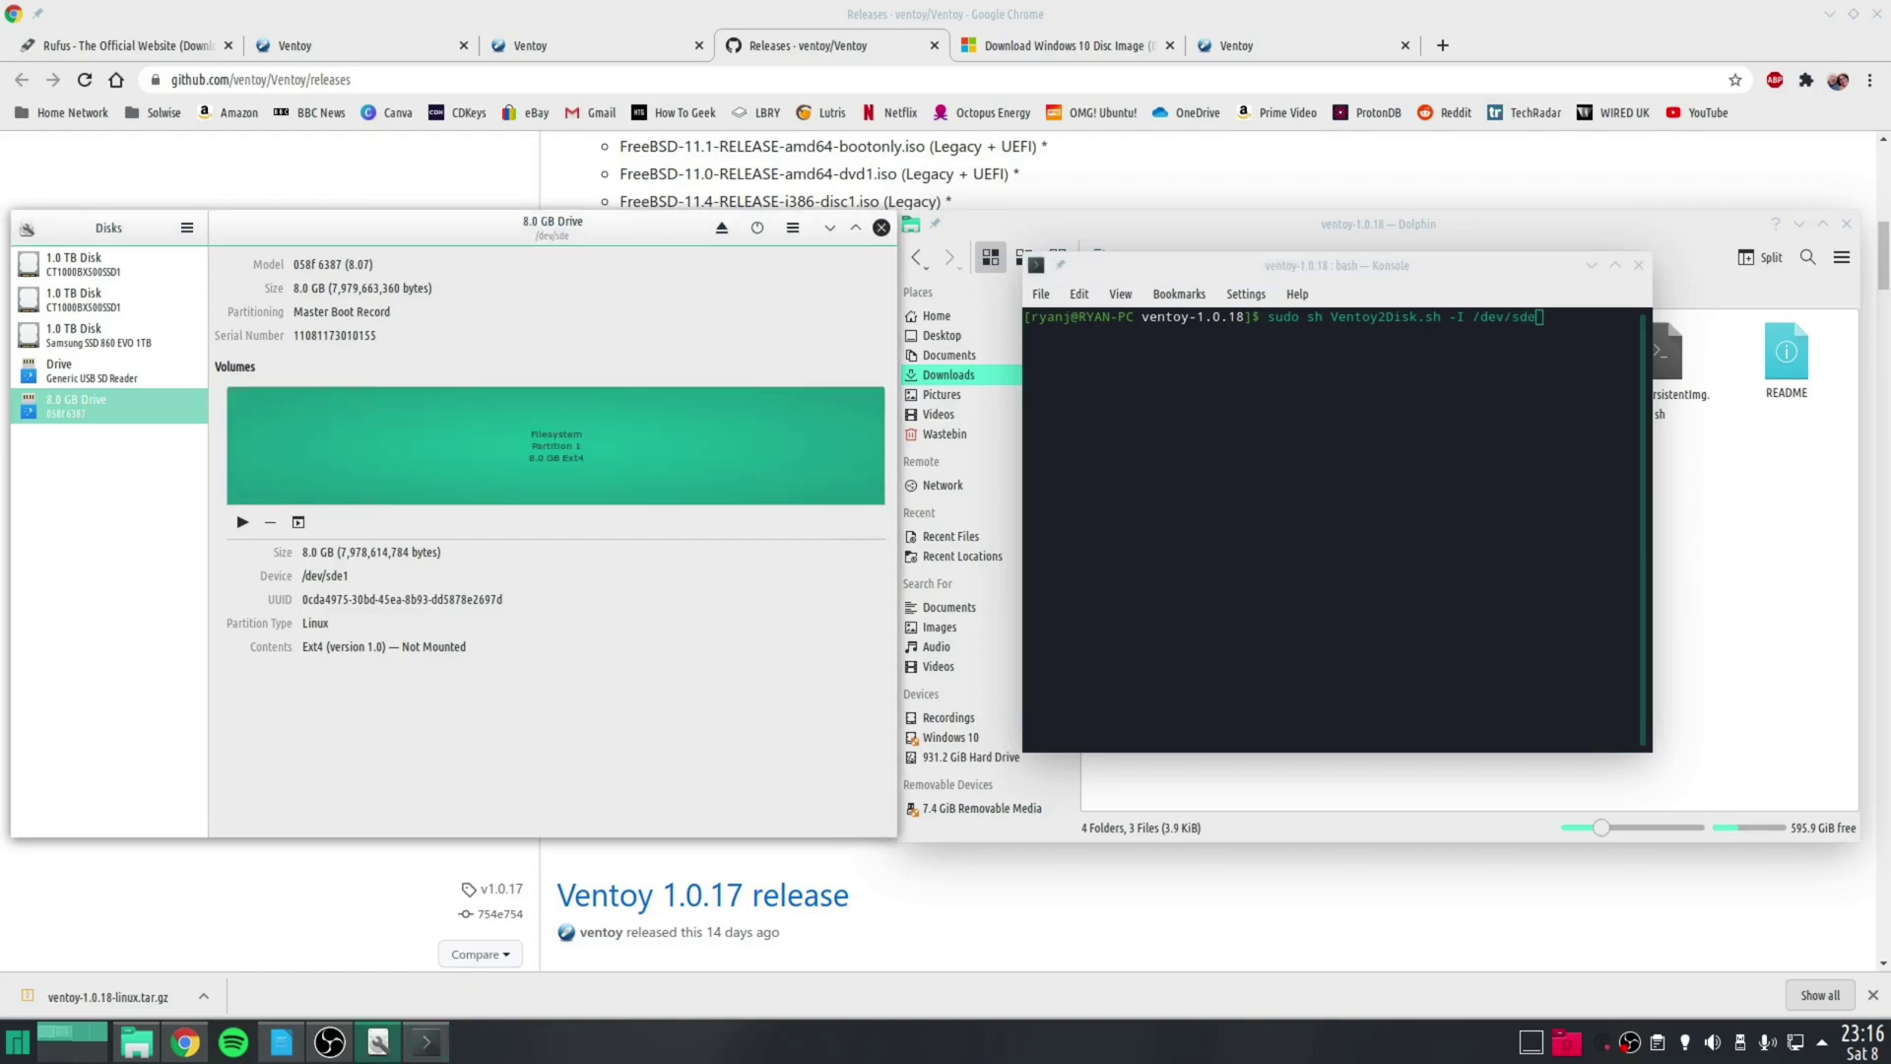
pyautogui.hotkey('alt', 'Tab')
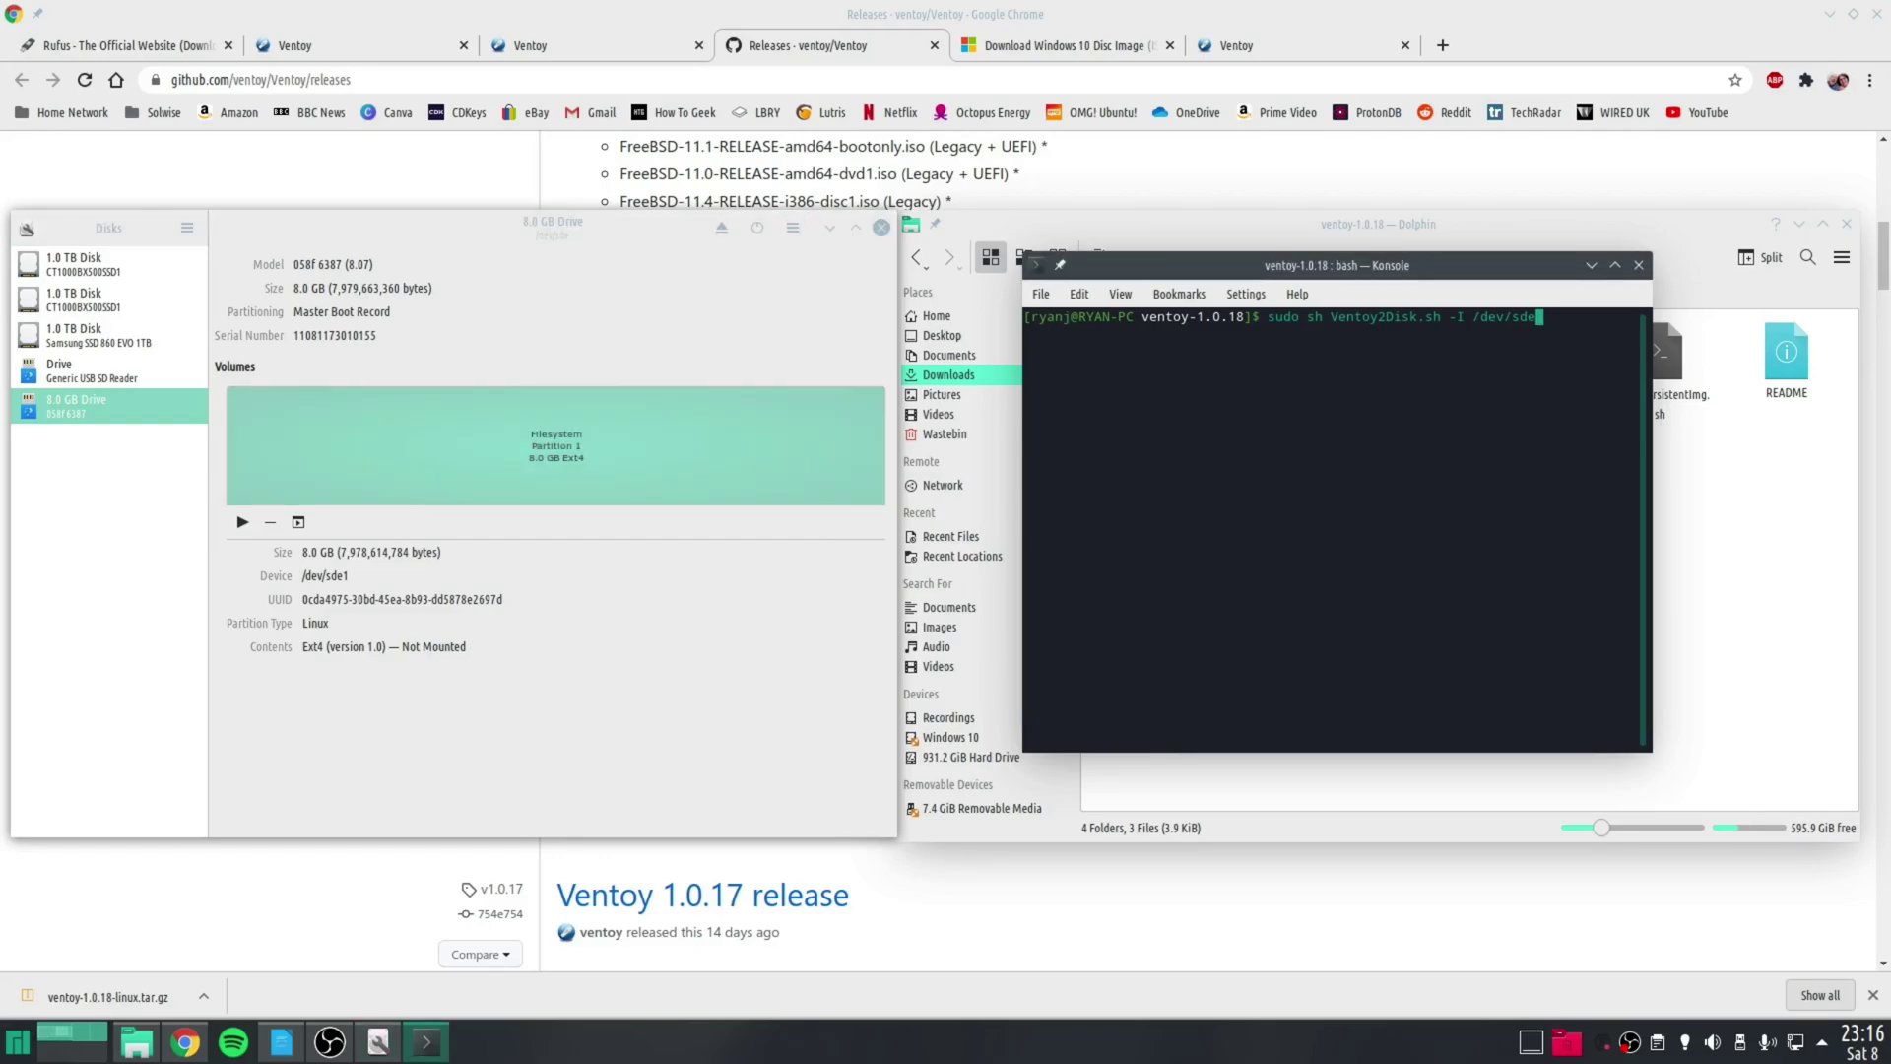
pyautogui.press('Return')
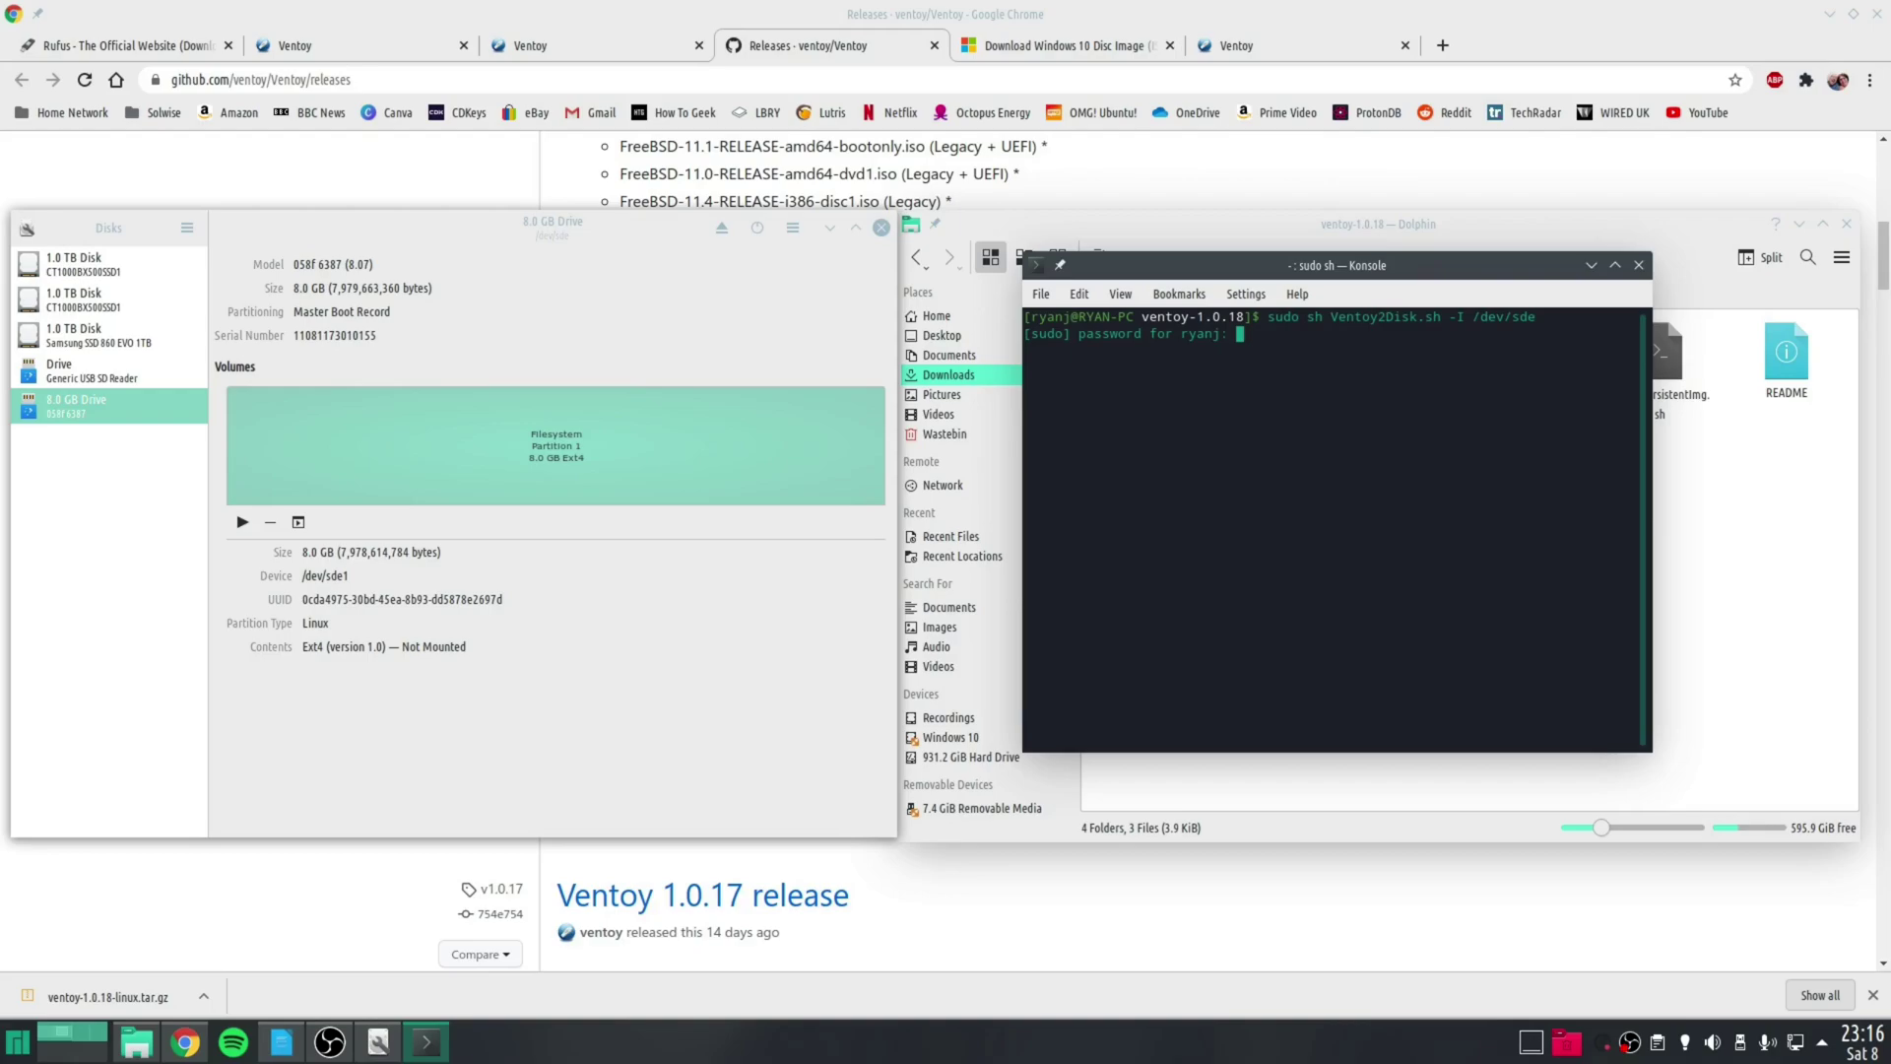
# Enter the sudo password and answer y to both warnings to install Ventoy on /dev/sde.
pyautogui.press('Return')
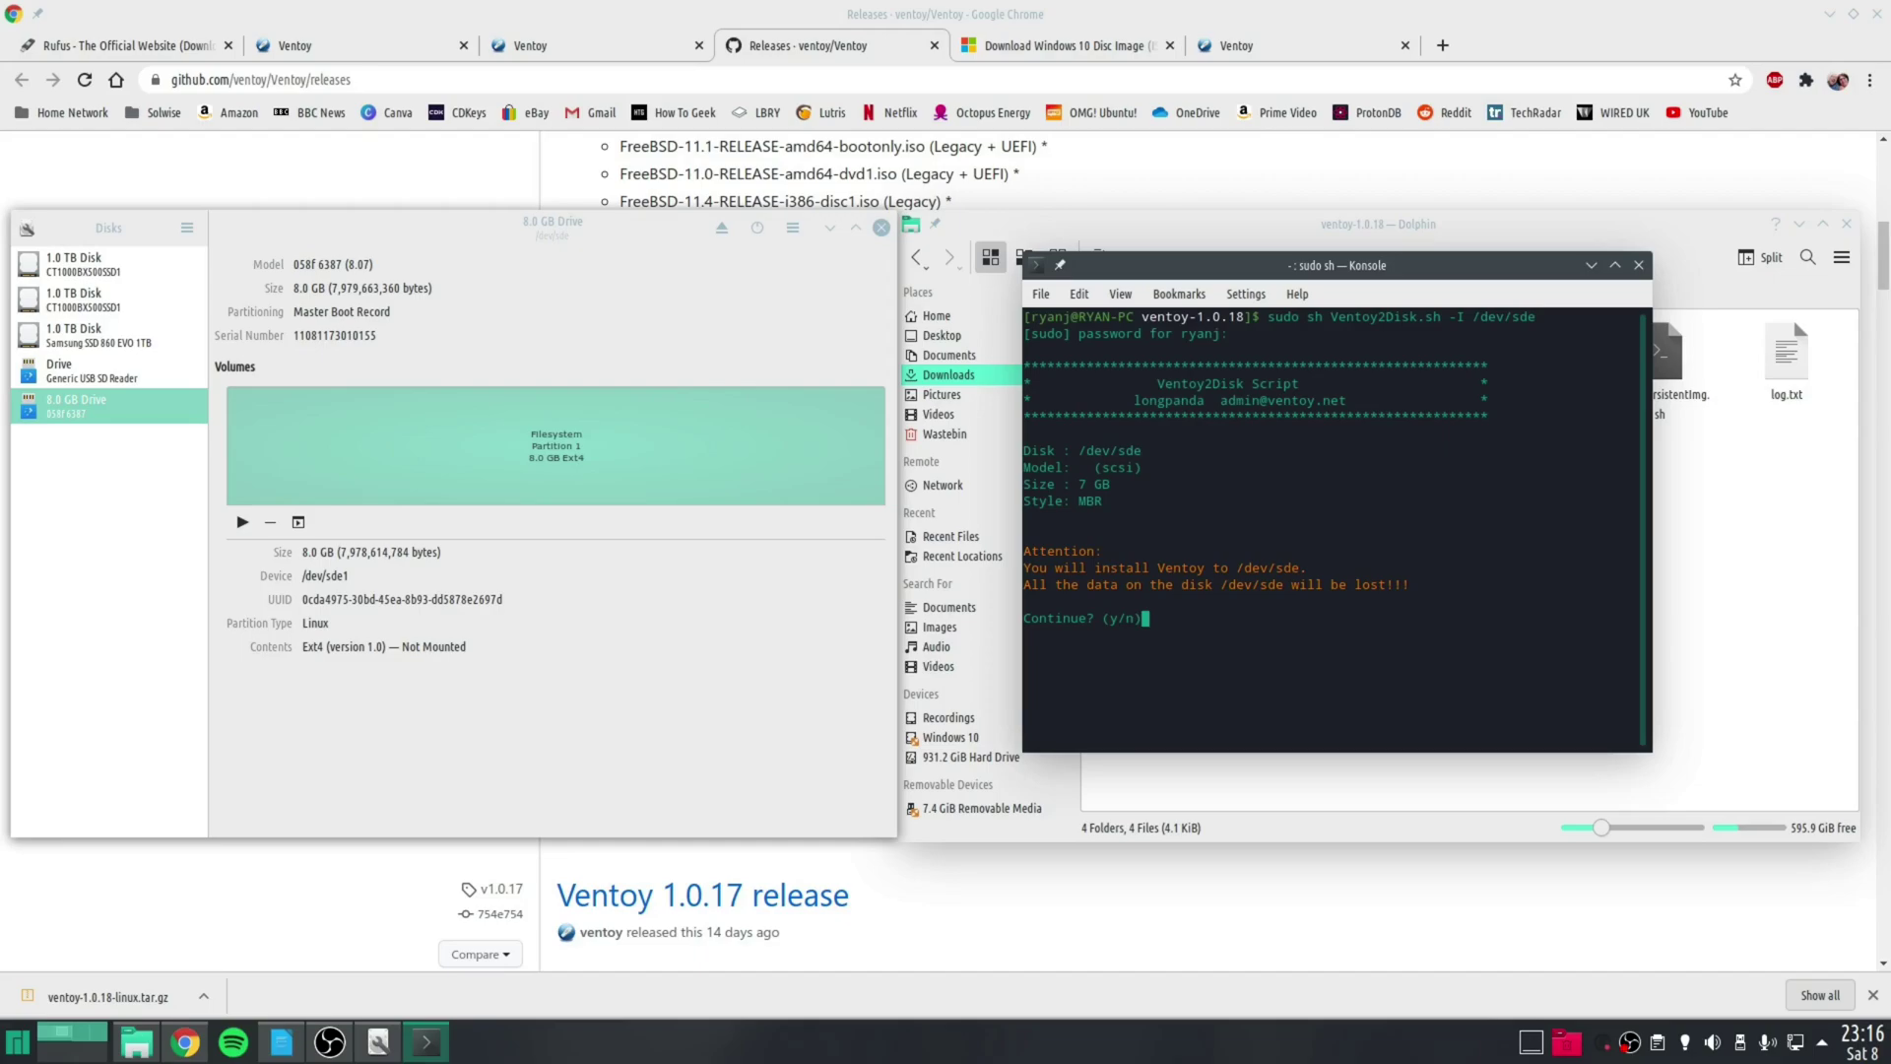
pyautogui.write('y')
pyautogui.press('Return')
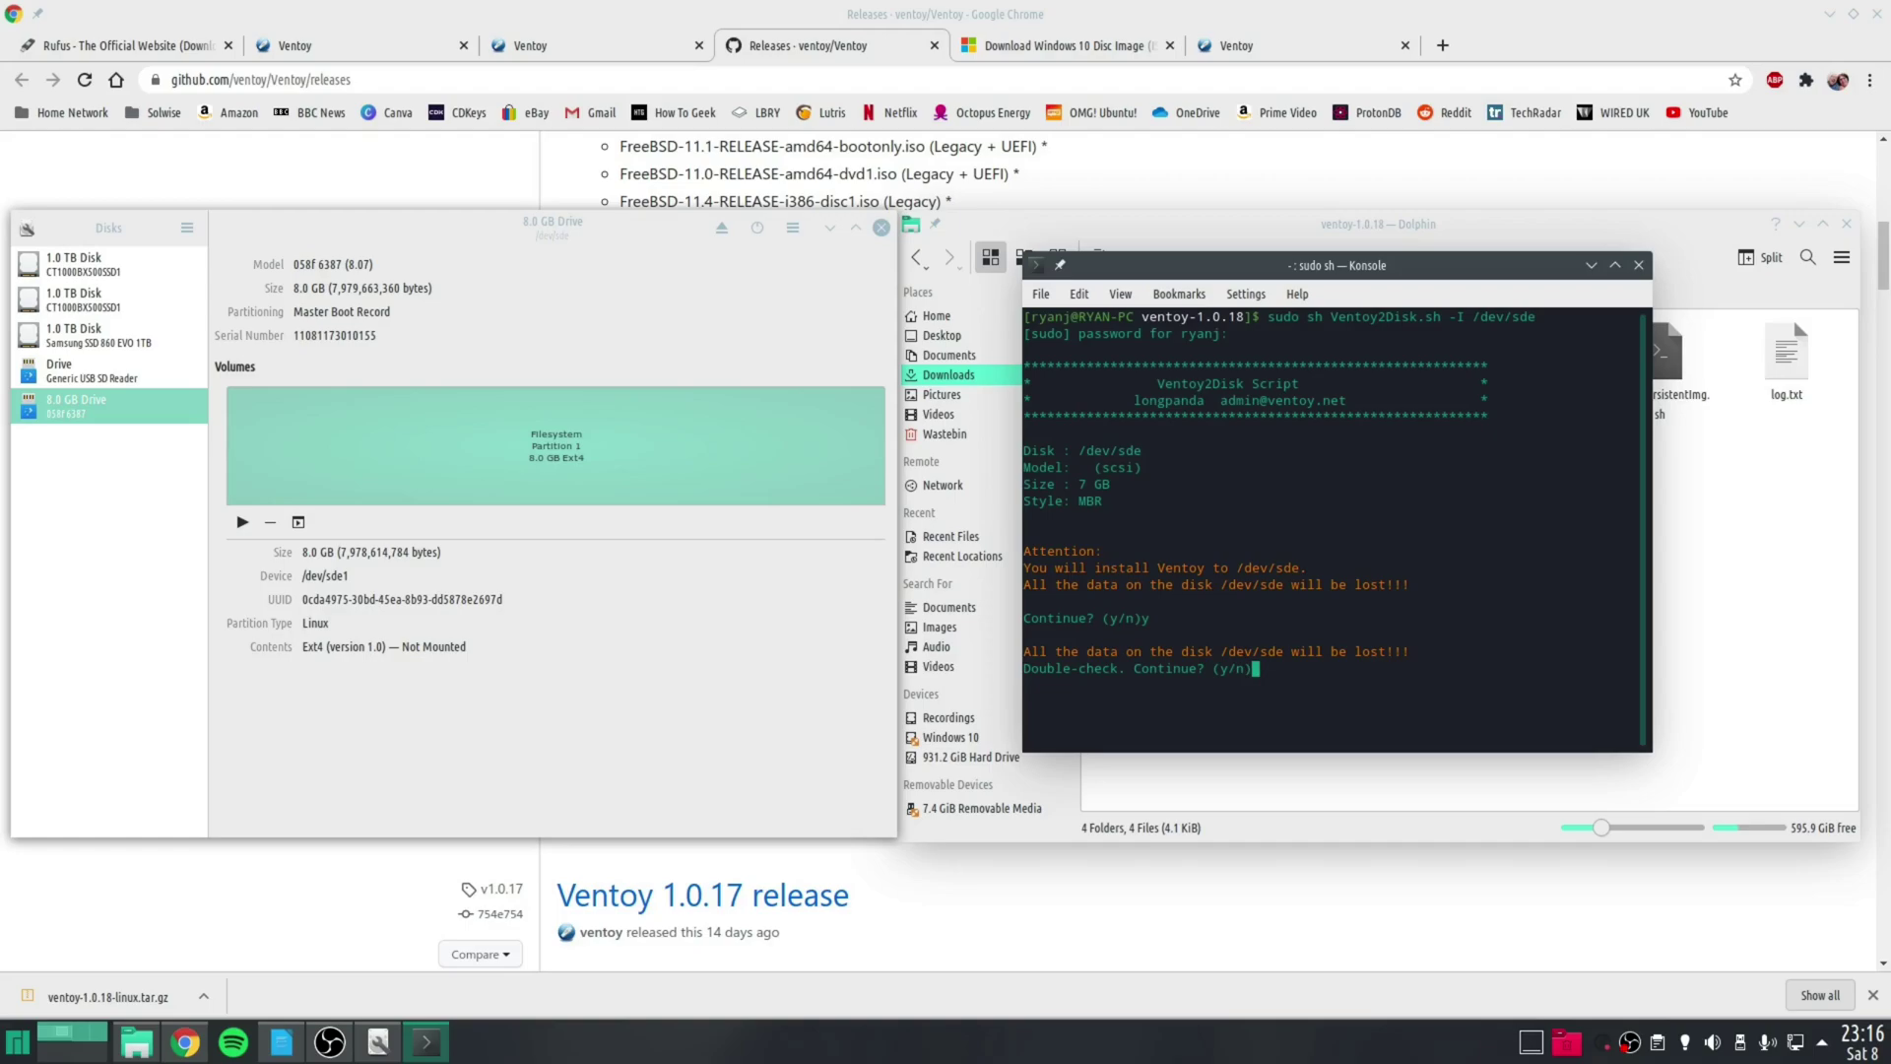
pyautogui.write('y')
pyautogui.press('Return')
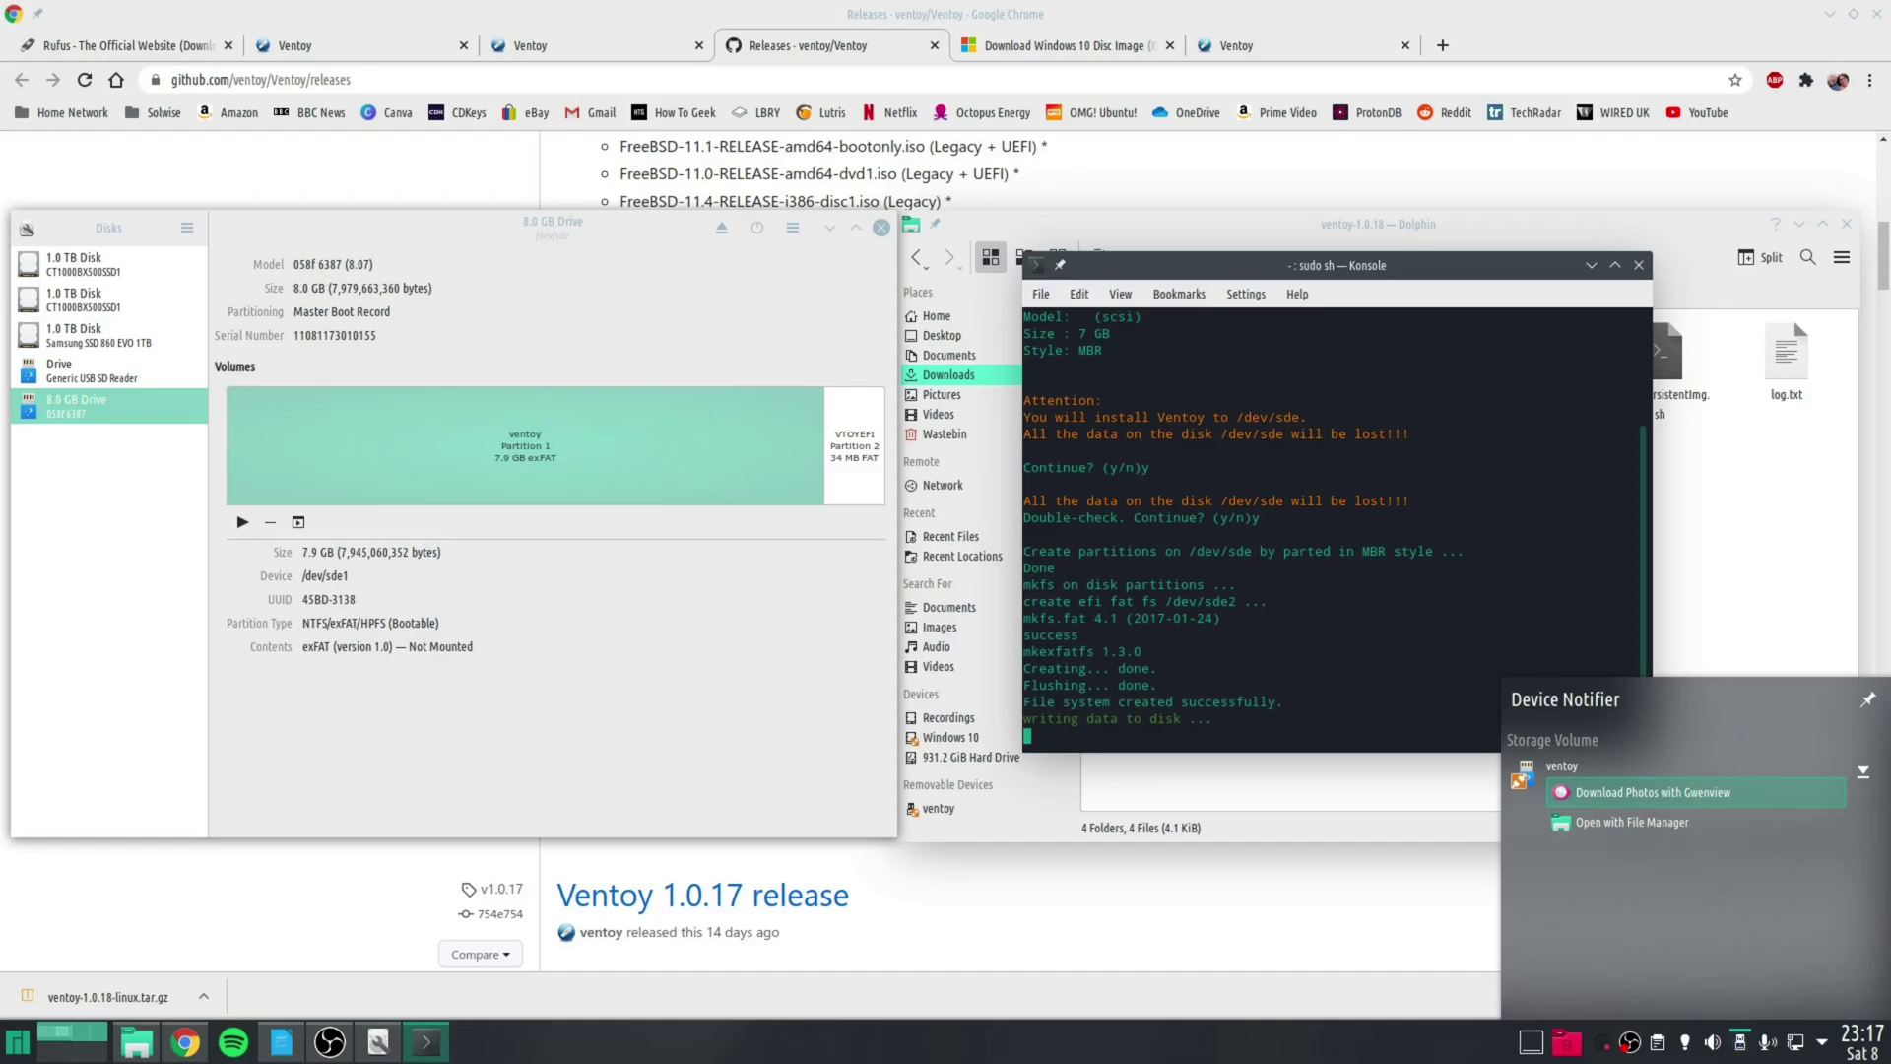
pyautogui.hotkey('alt', 'Tab')
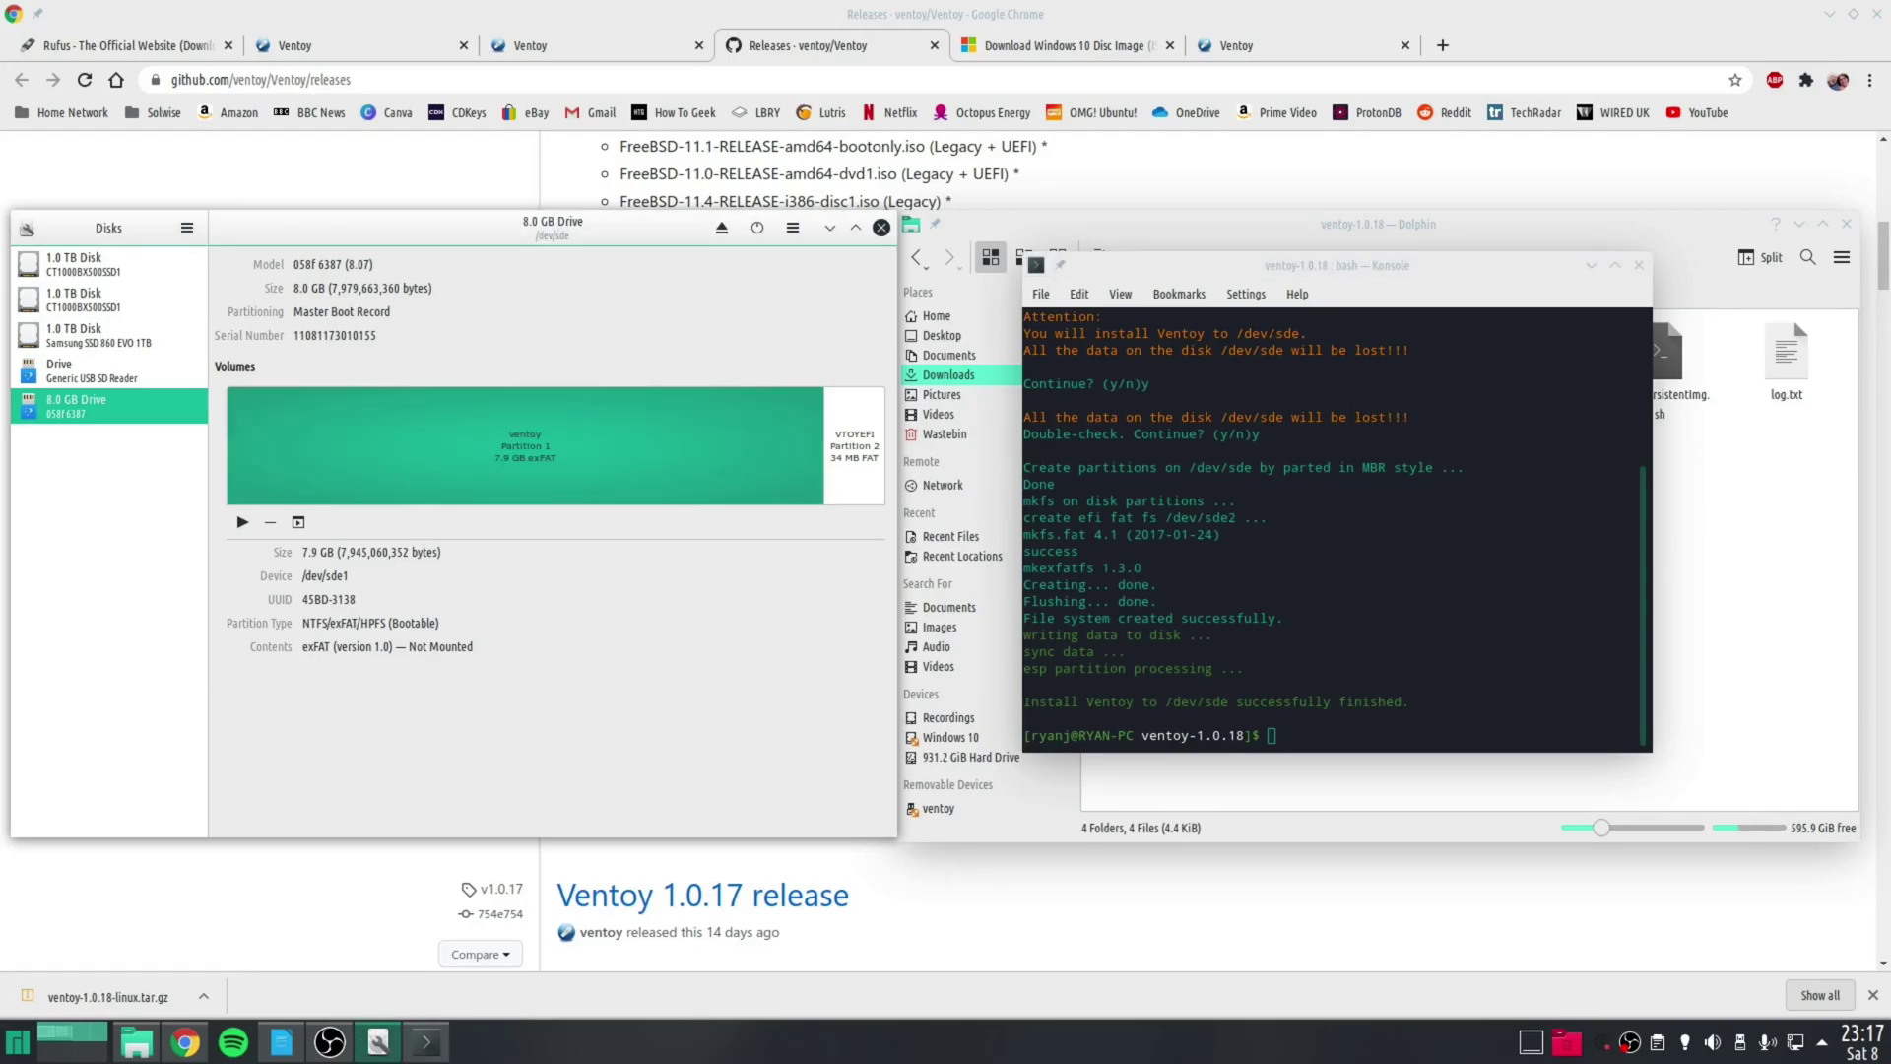
# Inspect the 34 MB VTOYEFI and 7.9 GB ventoy partitions, then minimize Disks.
pyautogui.click(853, 445)
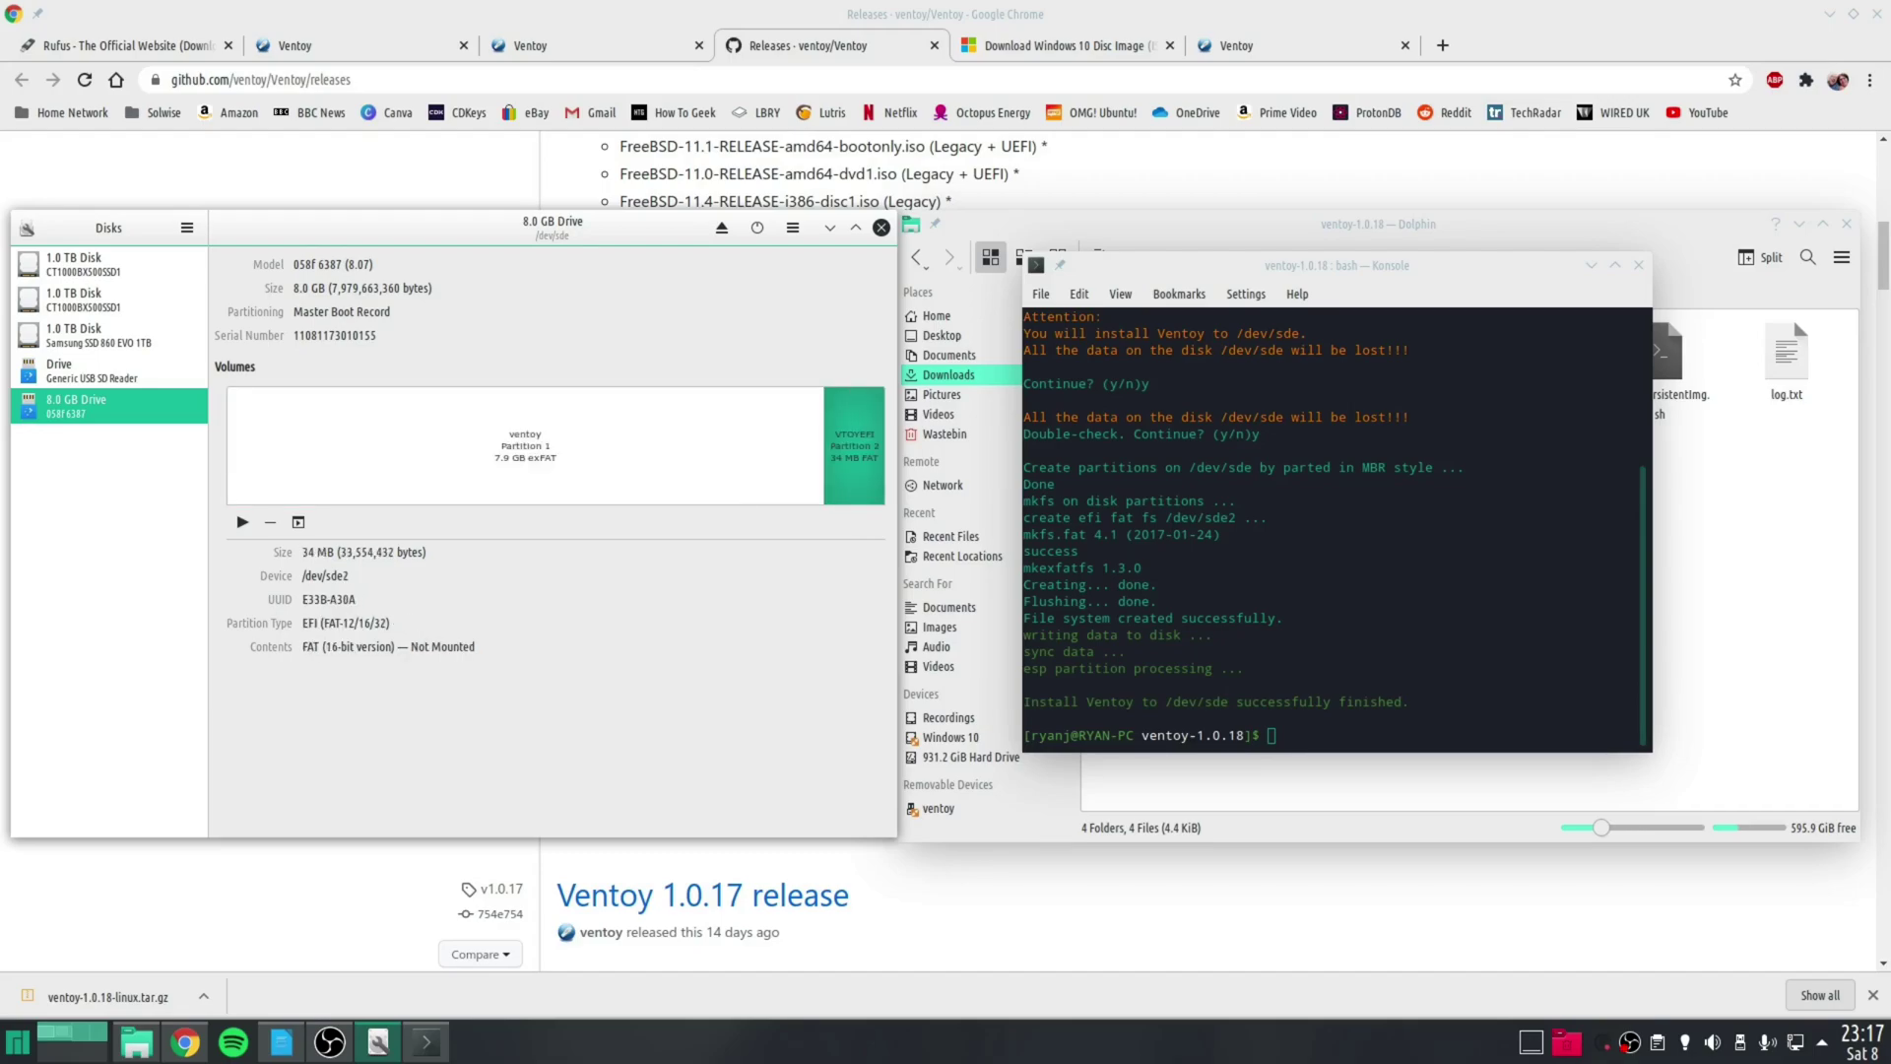
pyautogui.click(525, 445)
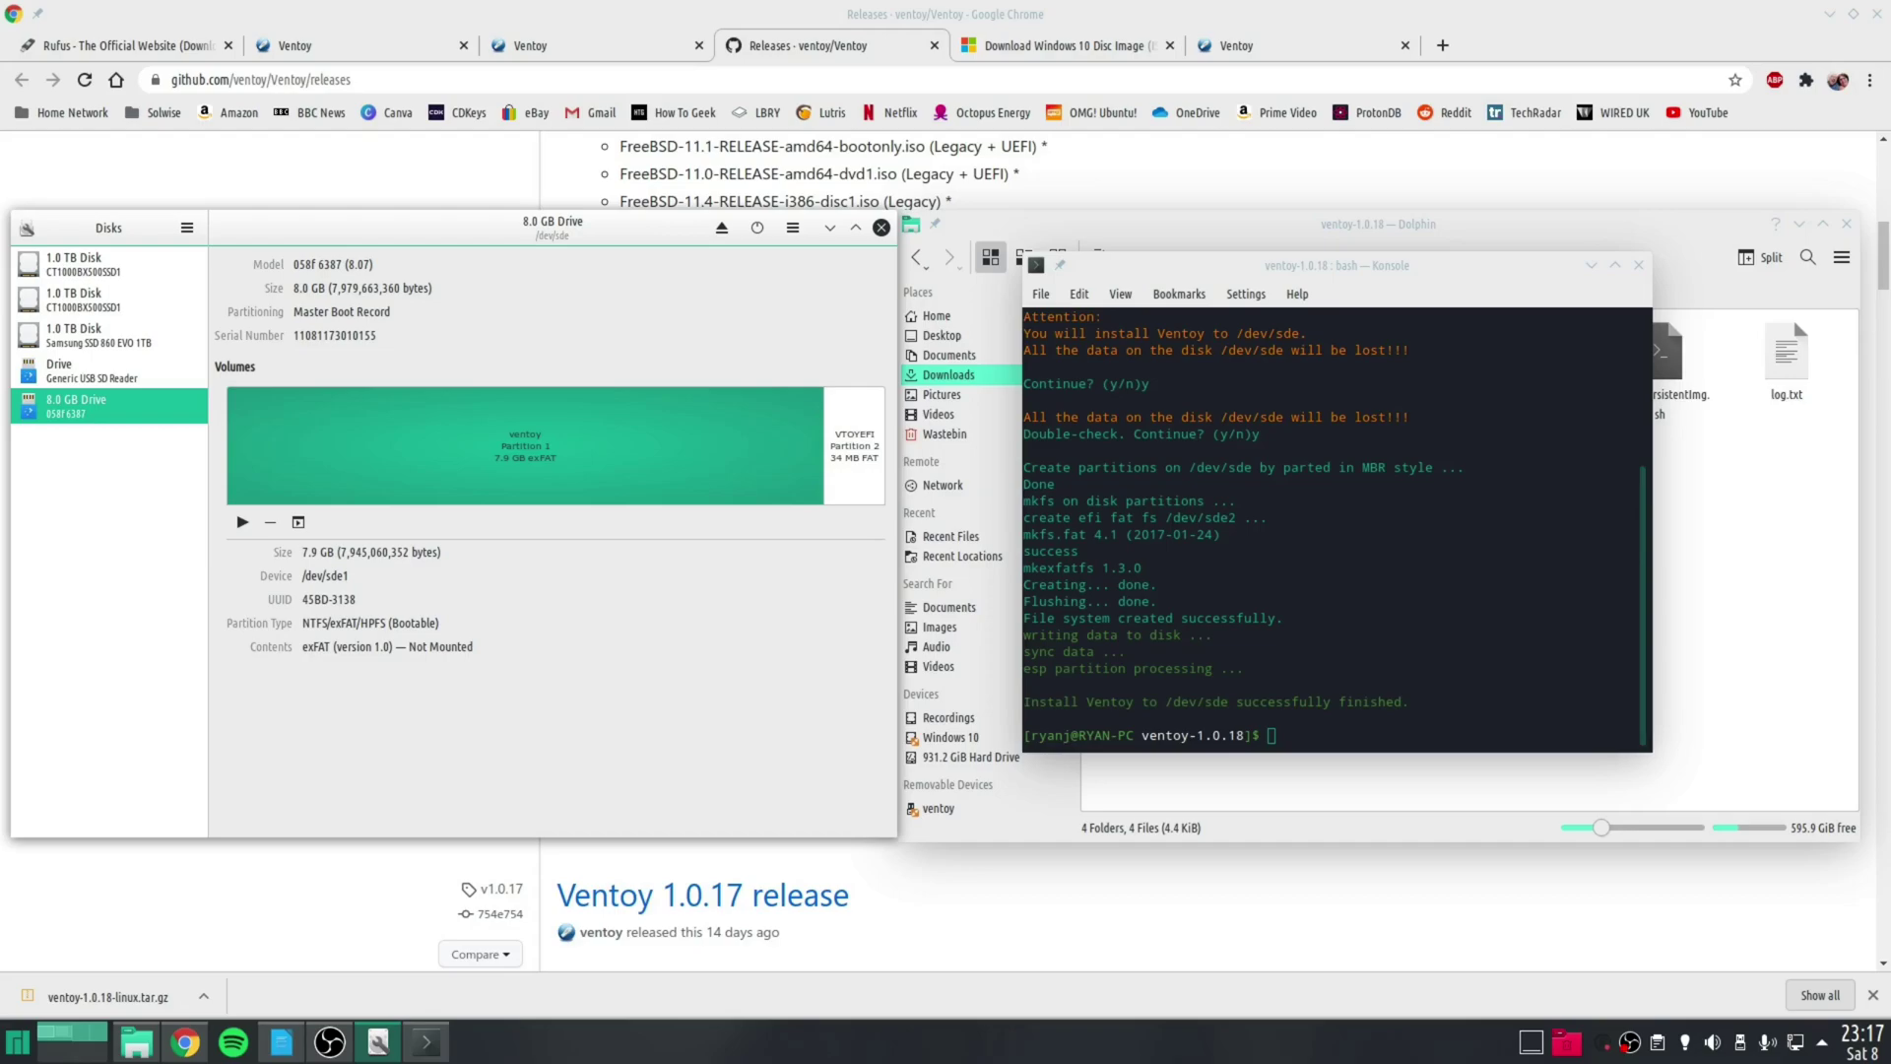
pyautogui.click(830, 227)
# Open the ventoy removable device in Dolphin, showing 7.4 GiB free, after checking the Windows 10 page.
pyautogui.click(136, 1042)
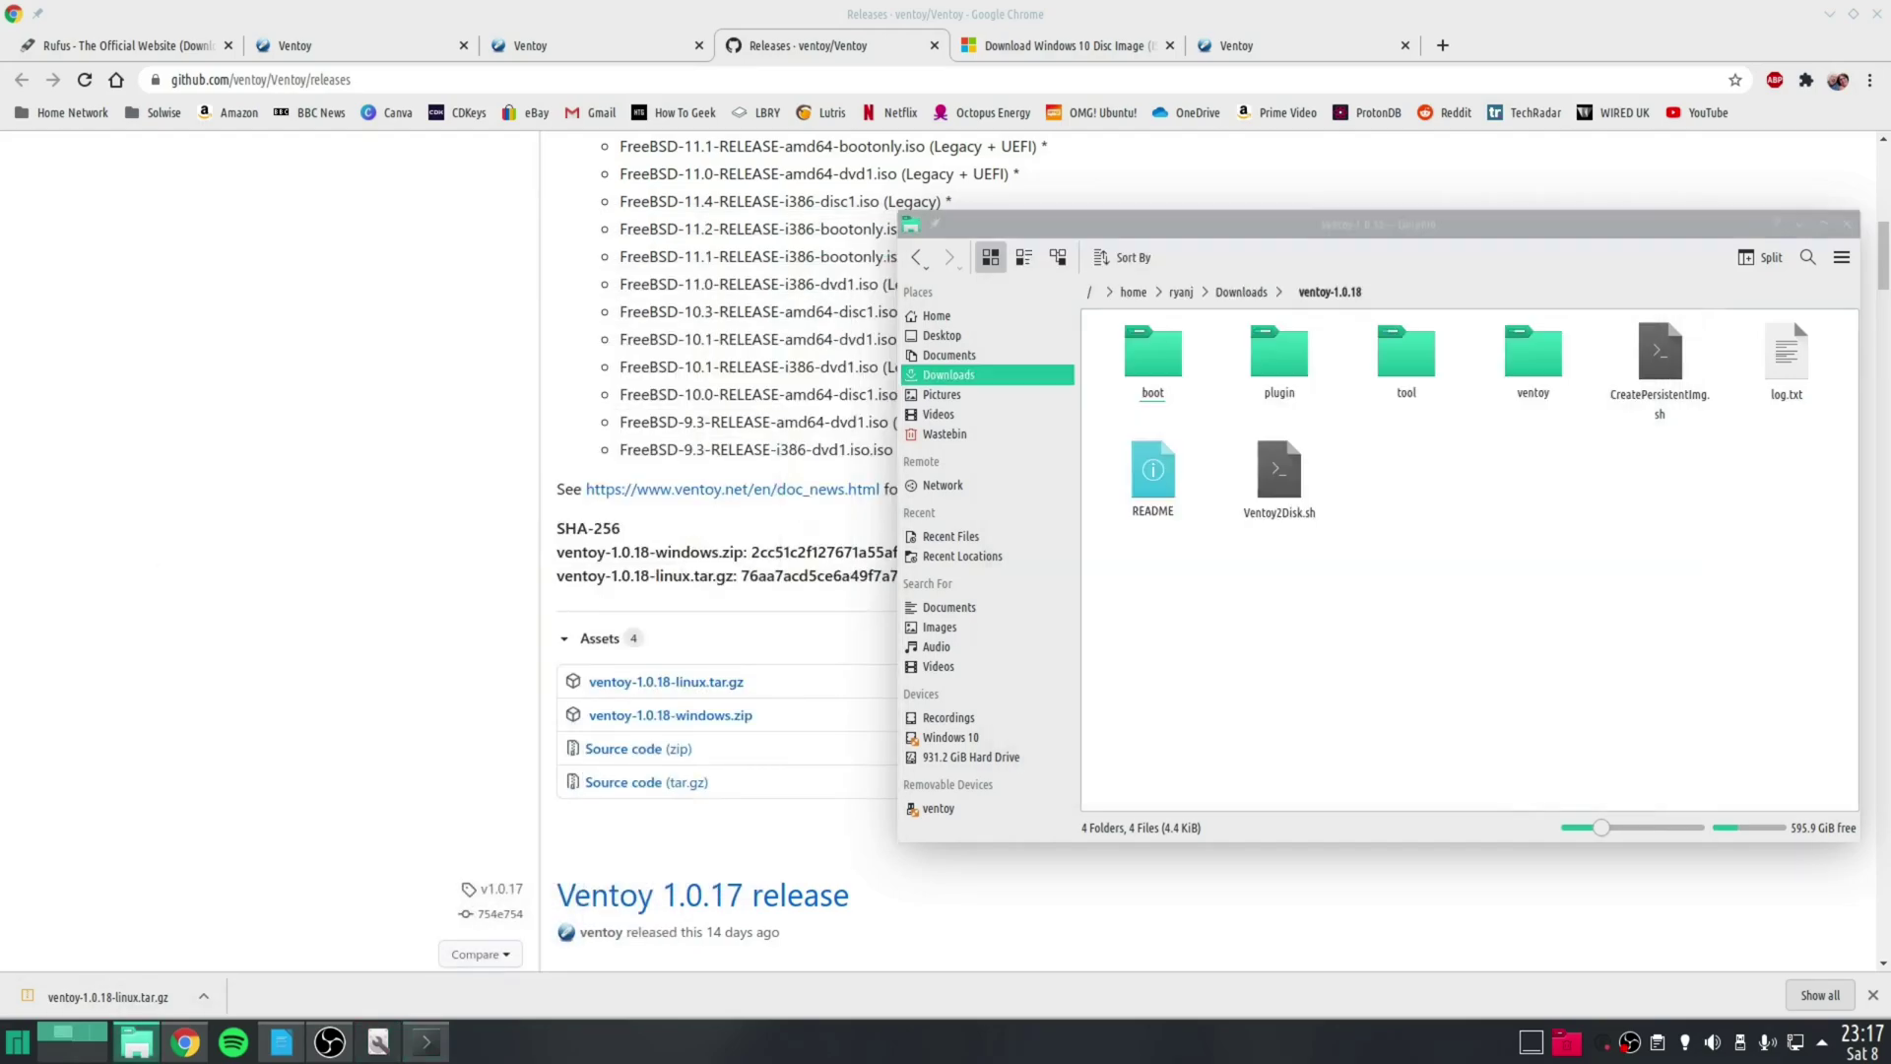
pyautogui.click(938, 808)
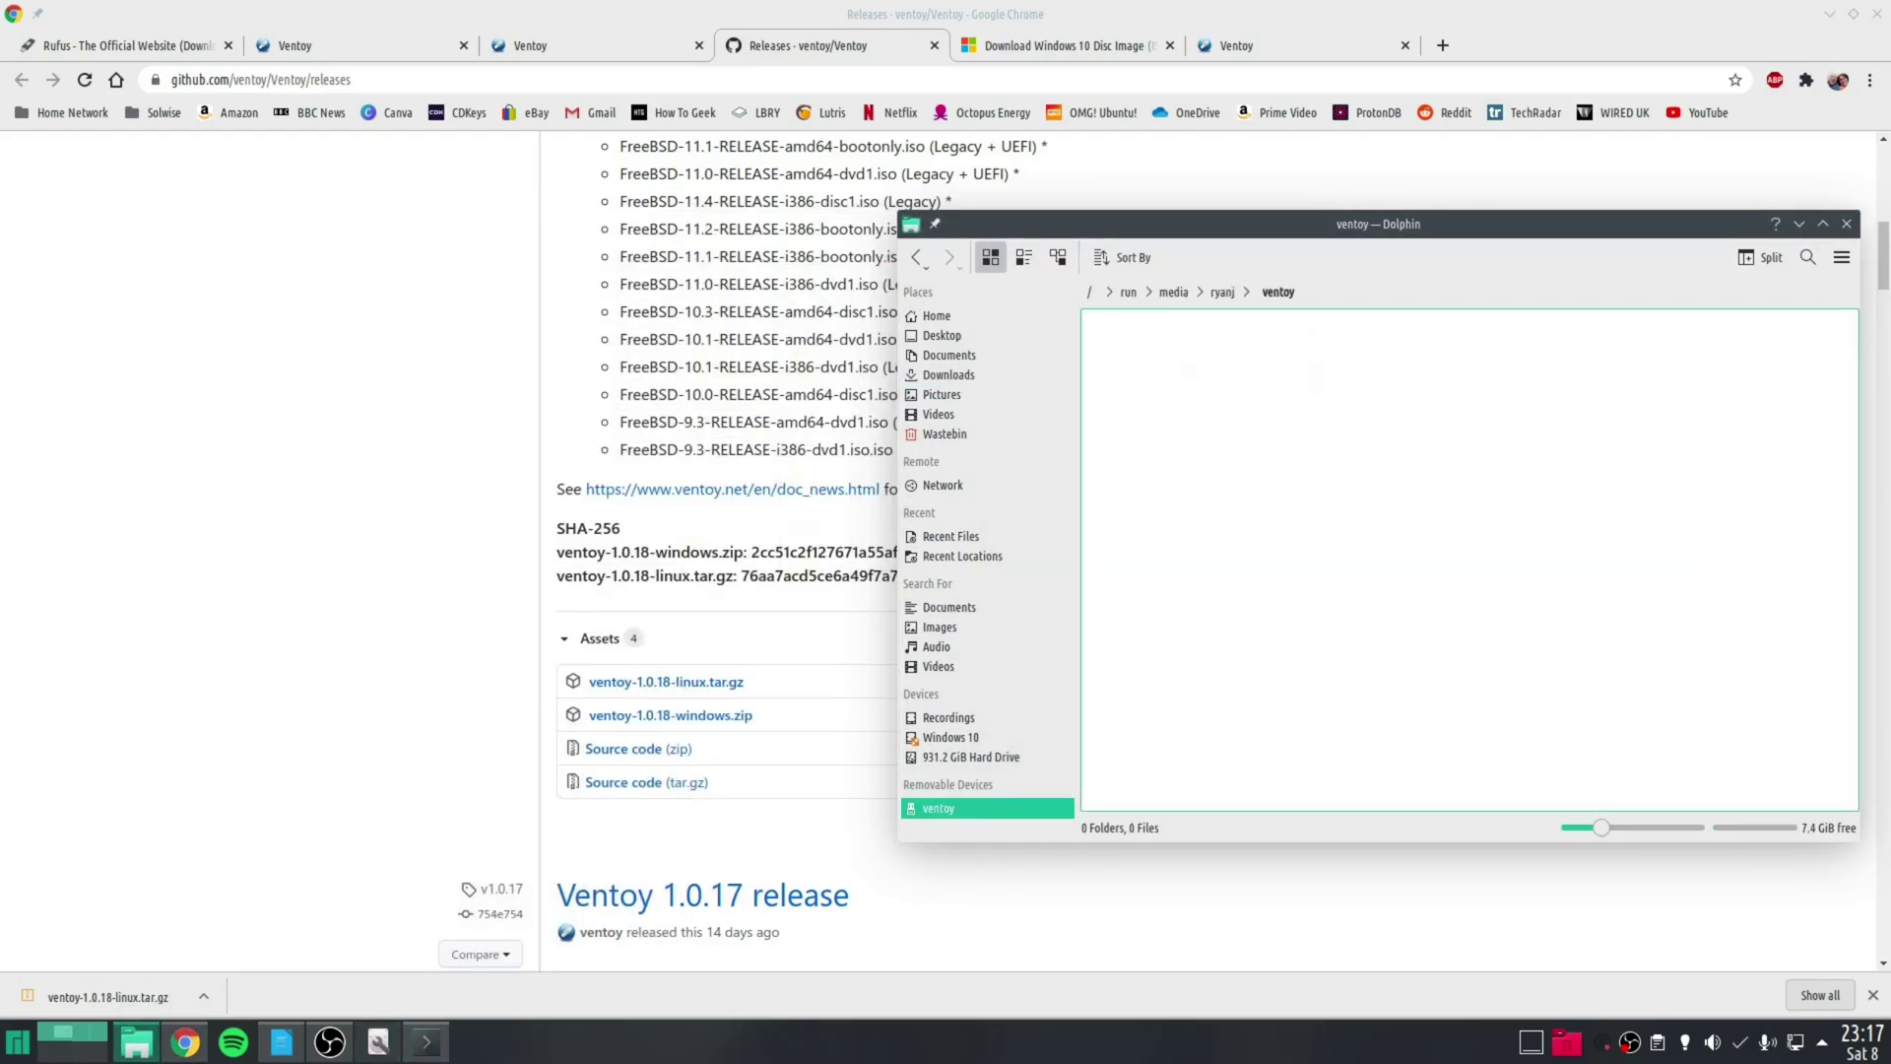
pyautogui.moveTo(1231, 224); pyautogui.dragTo(826, 167)
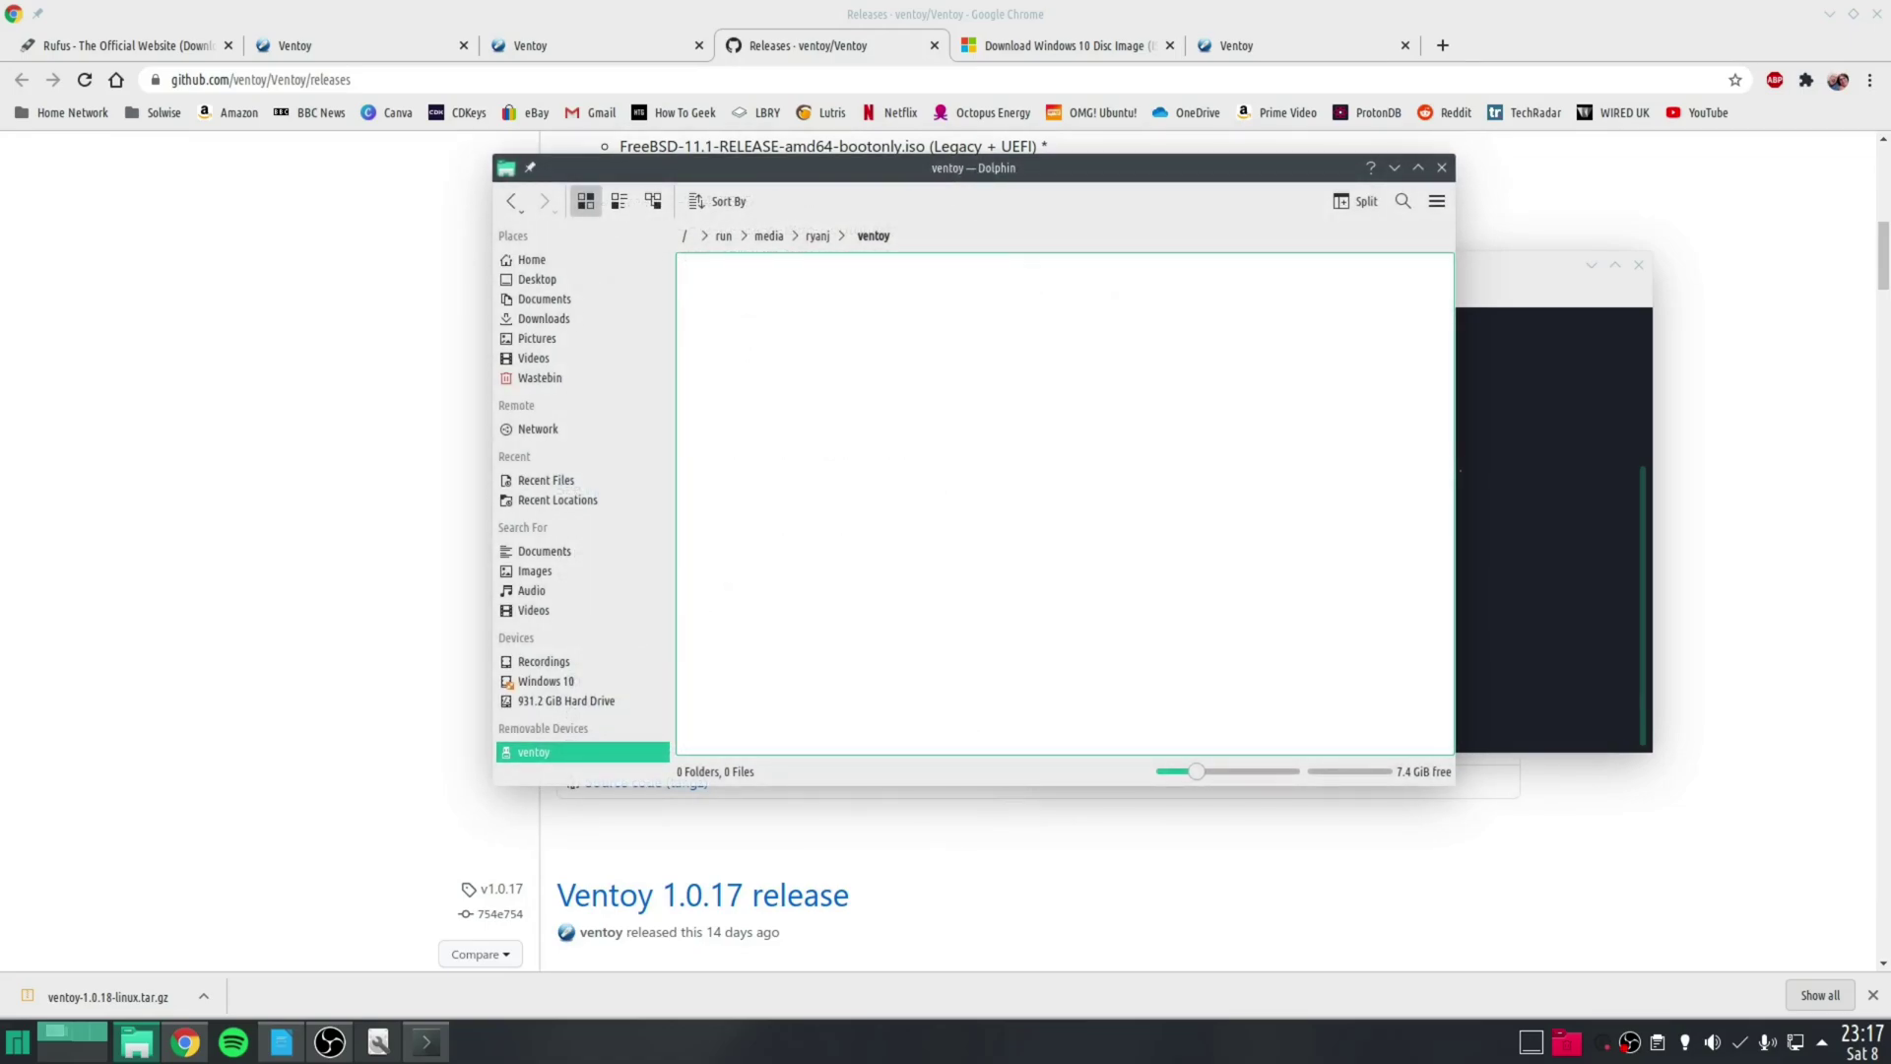
pyautogui.click(1064, 45)
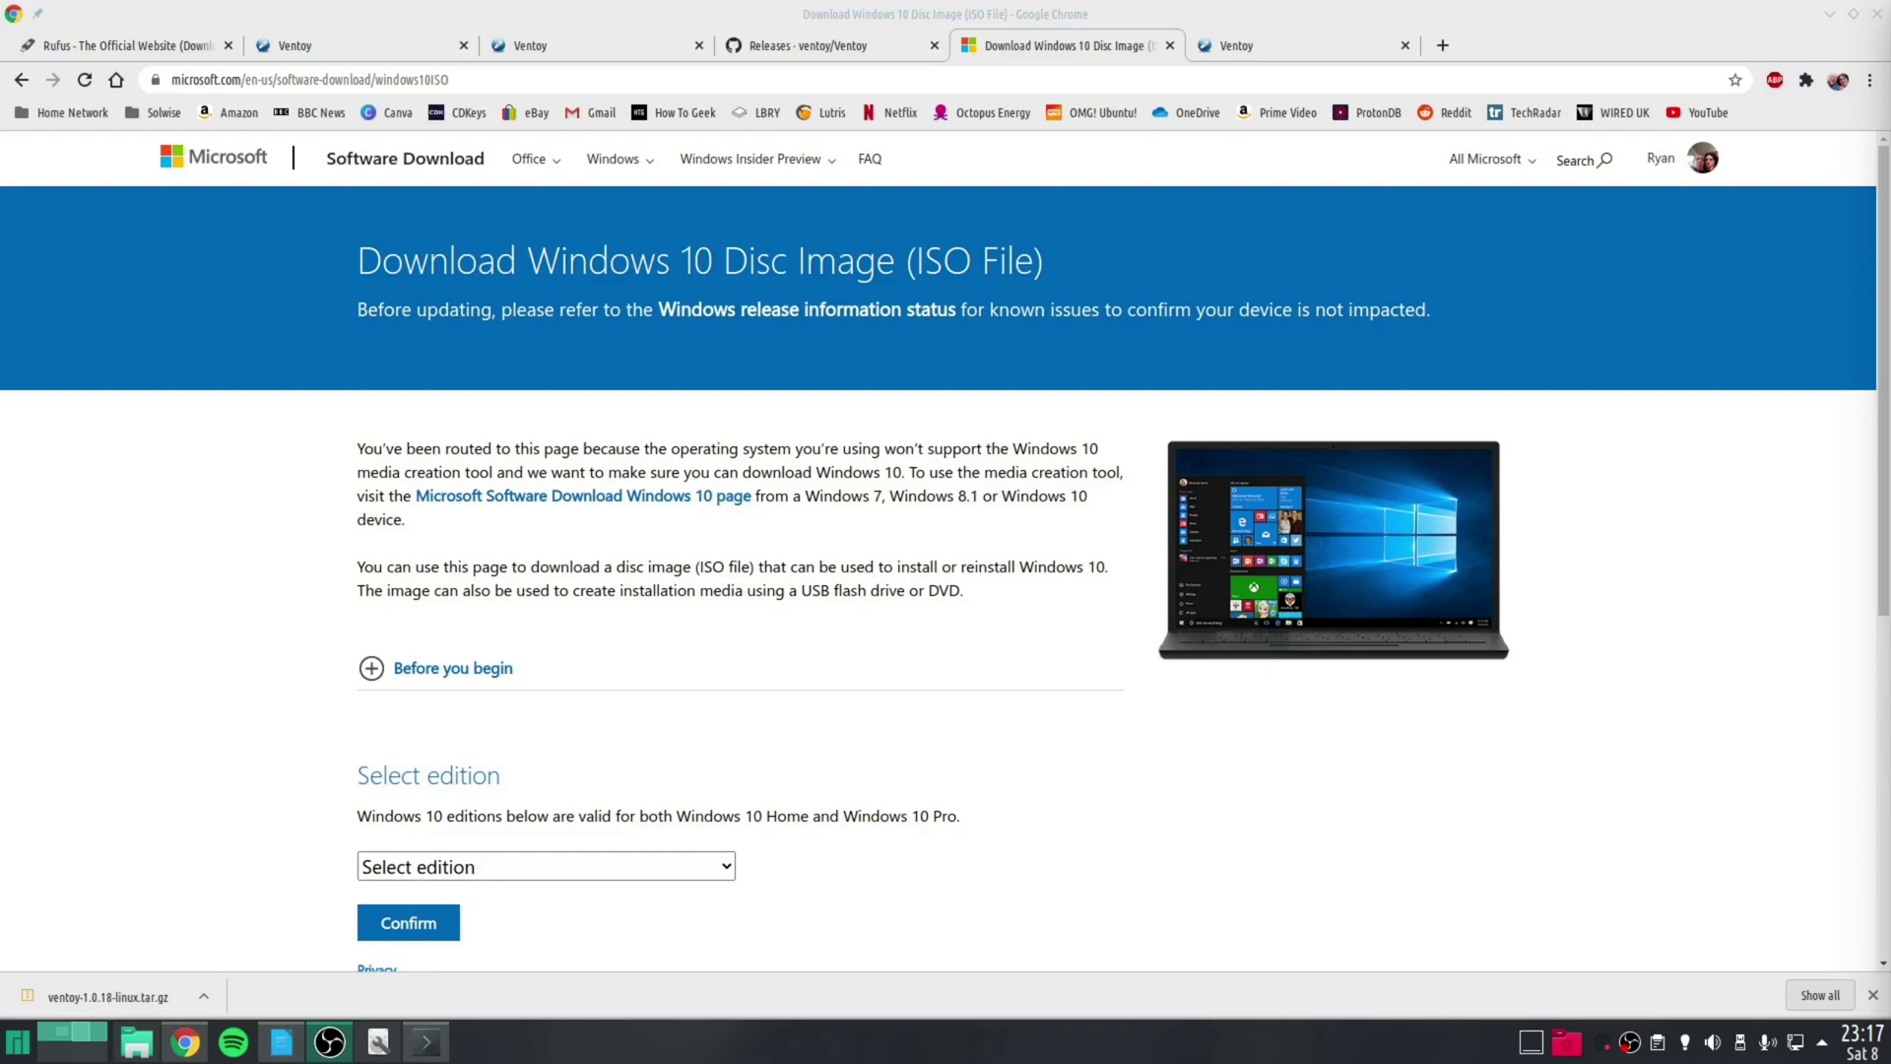
pyautogui.scroll(-3, 453, 630)
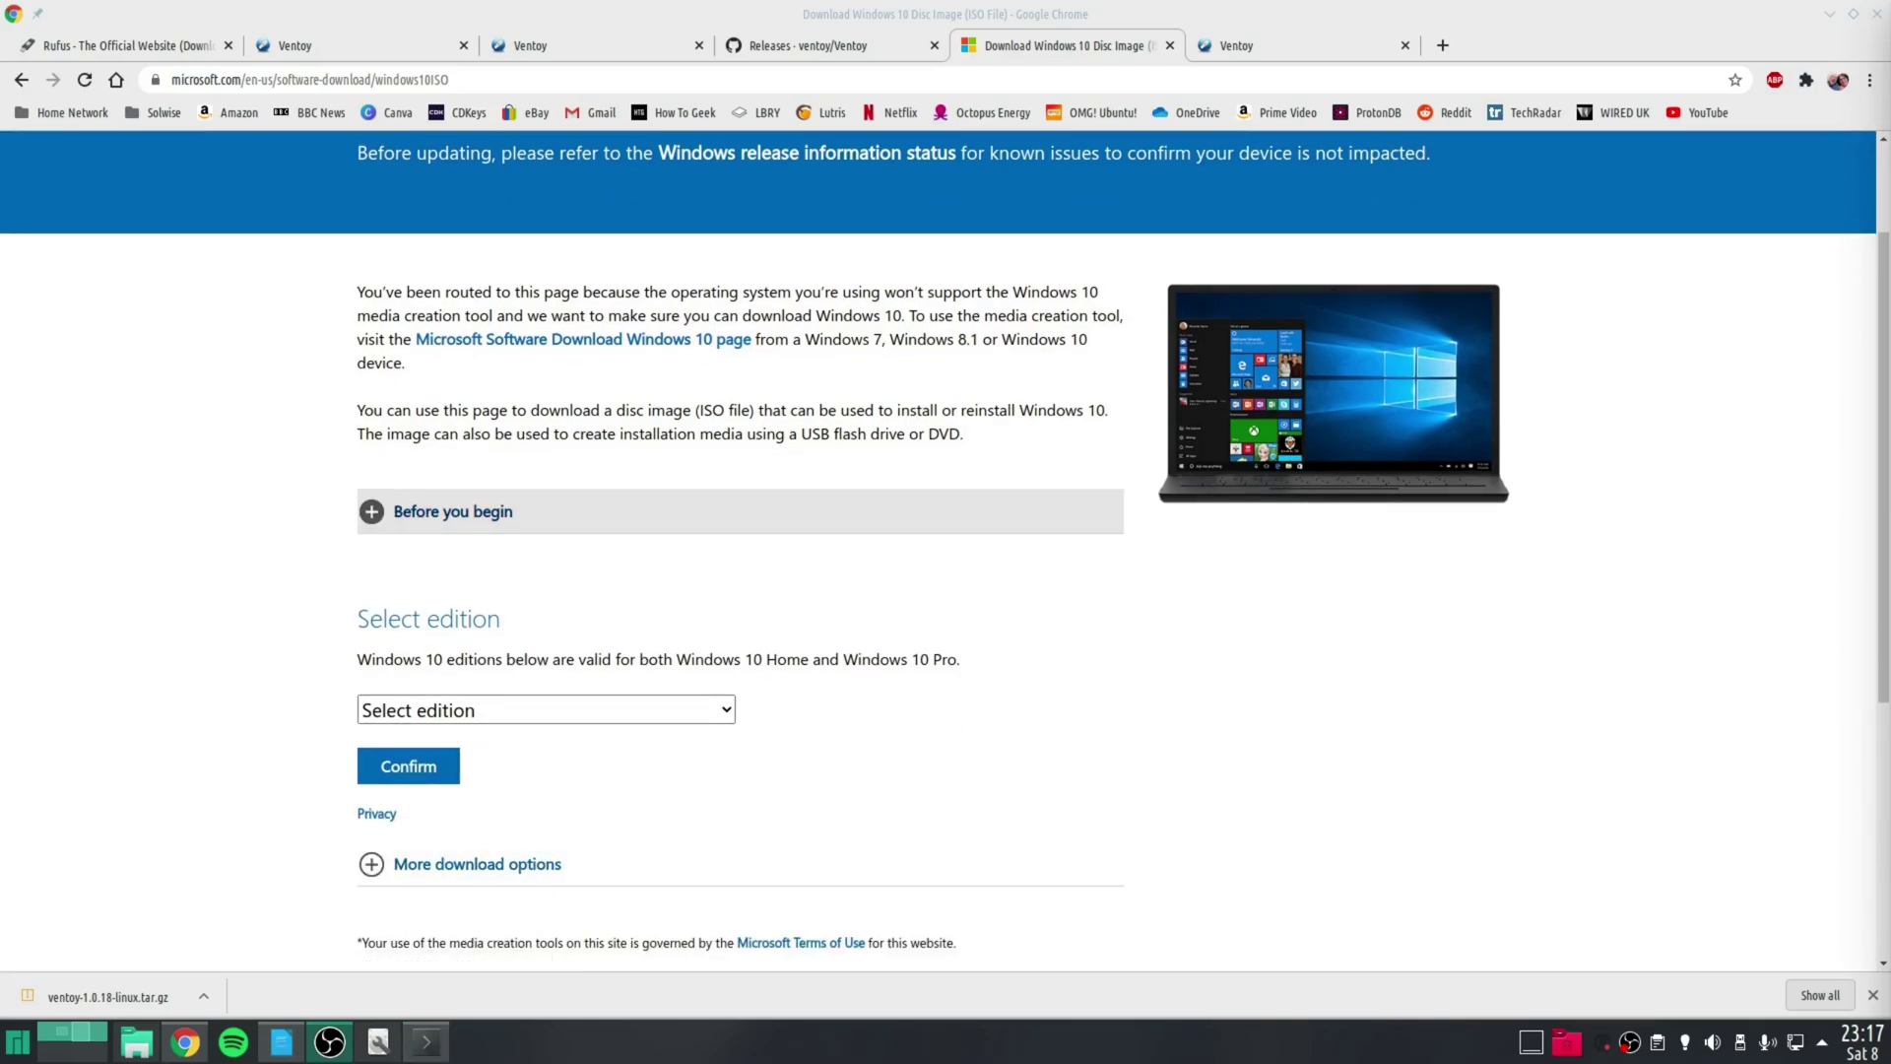
pyautogui.hotkey('alt', 'Tab')
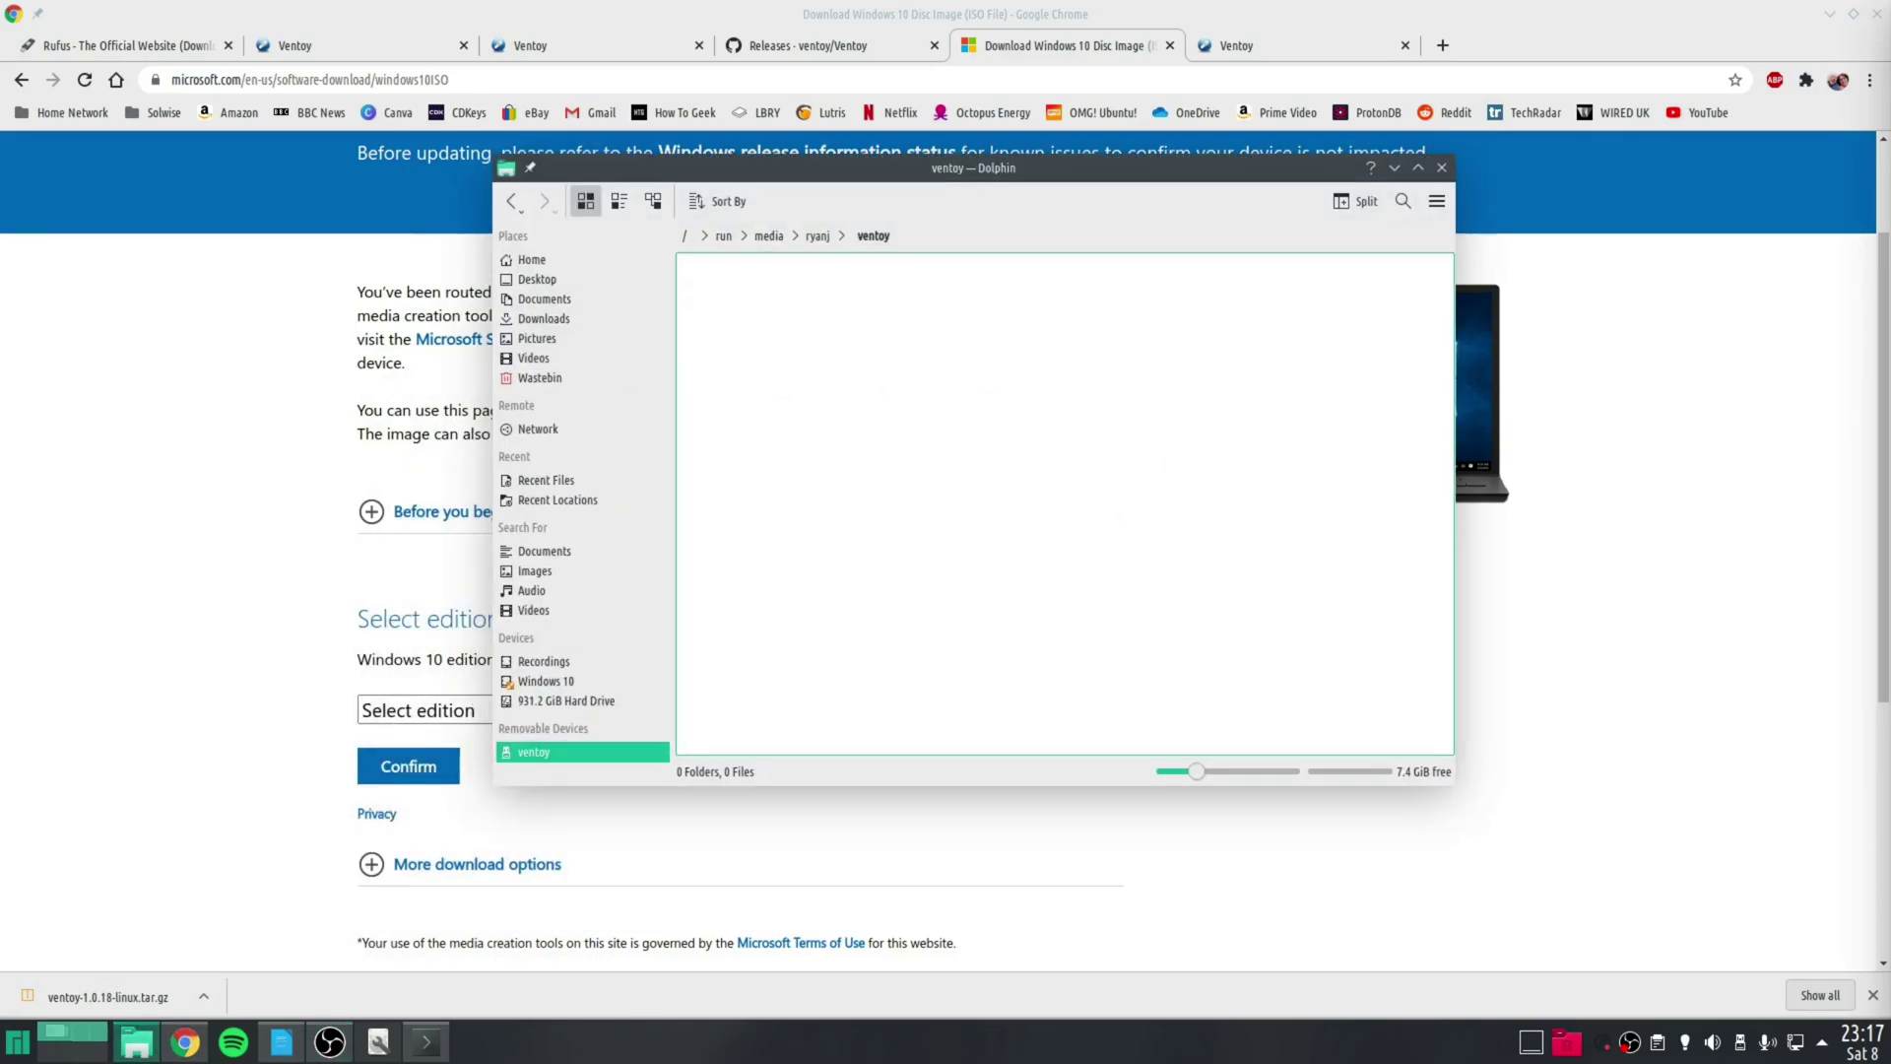
# Copy Win10_2004_English_x64.iso from Downloads and paste it onto the ventoy drive.
pyautogui.click(543, 318)
pyautogui.rightClick(970, 308)
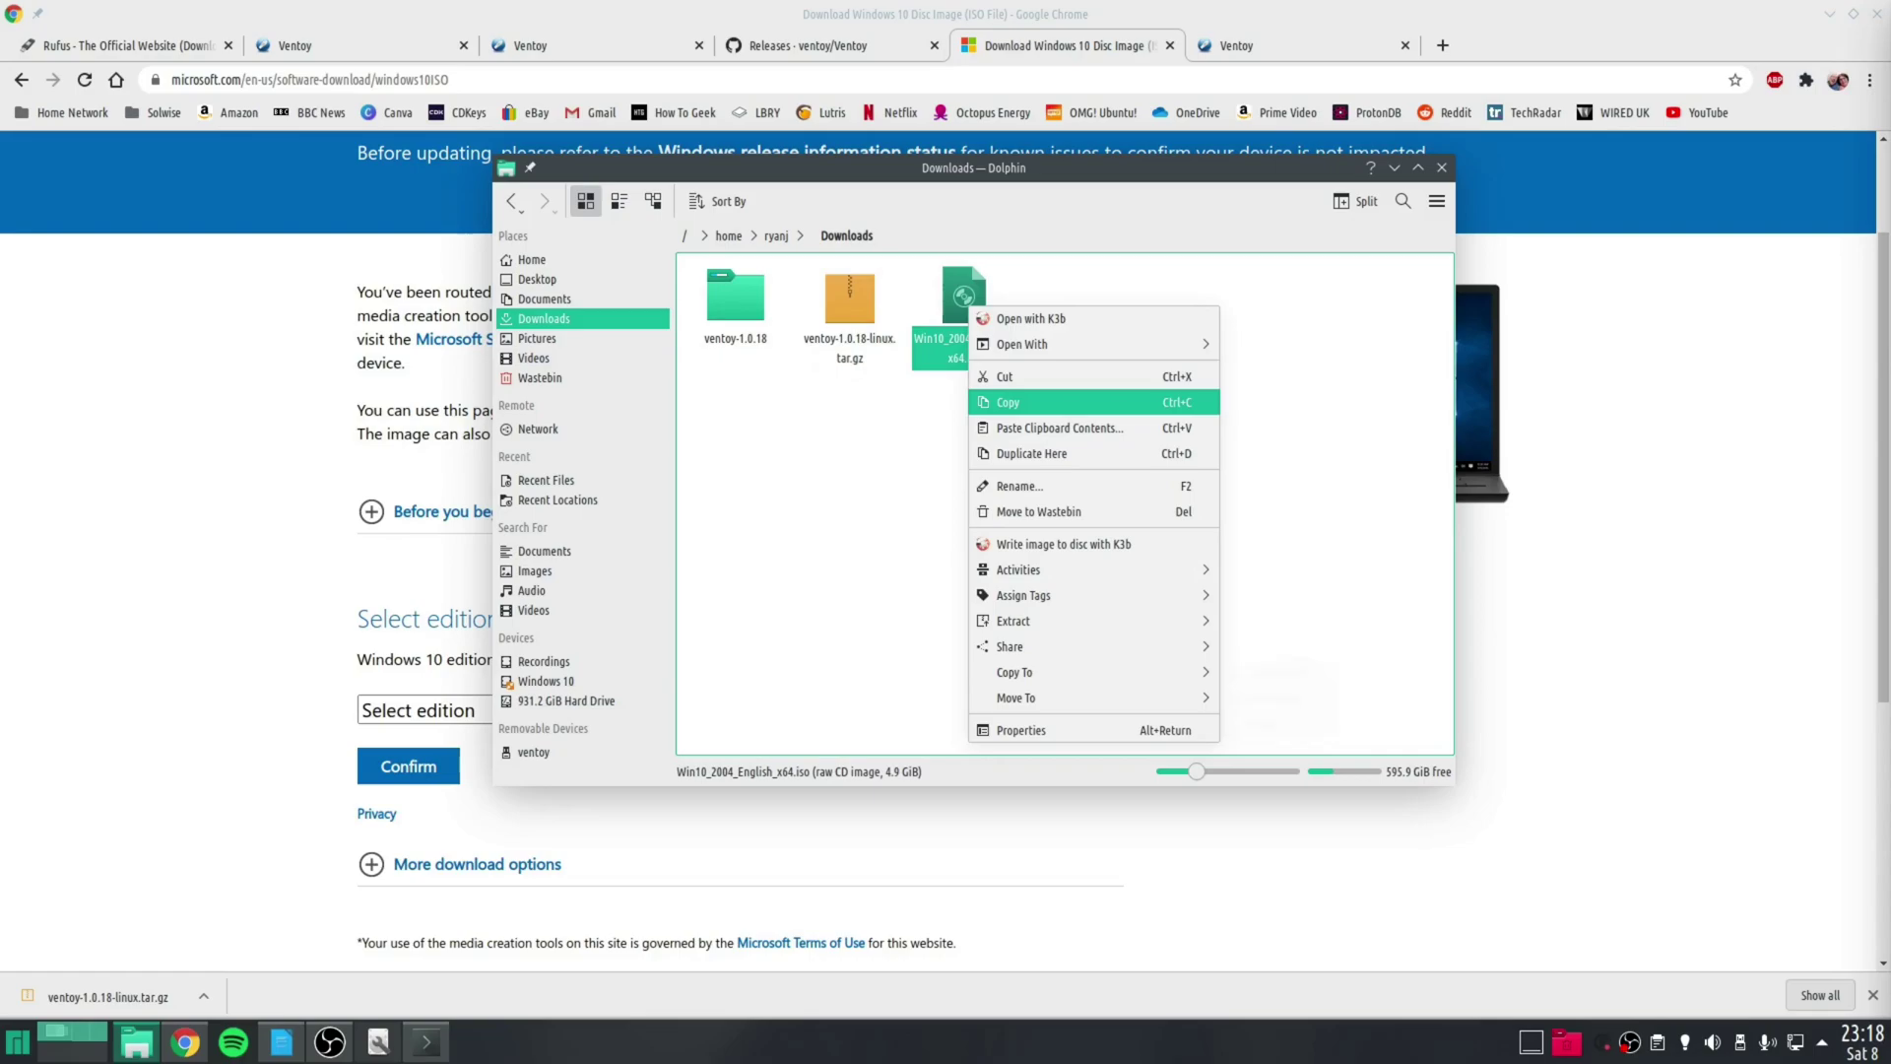
pyautogui.click(1006, 402)
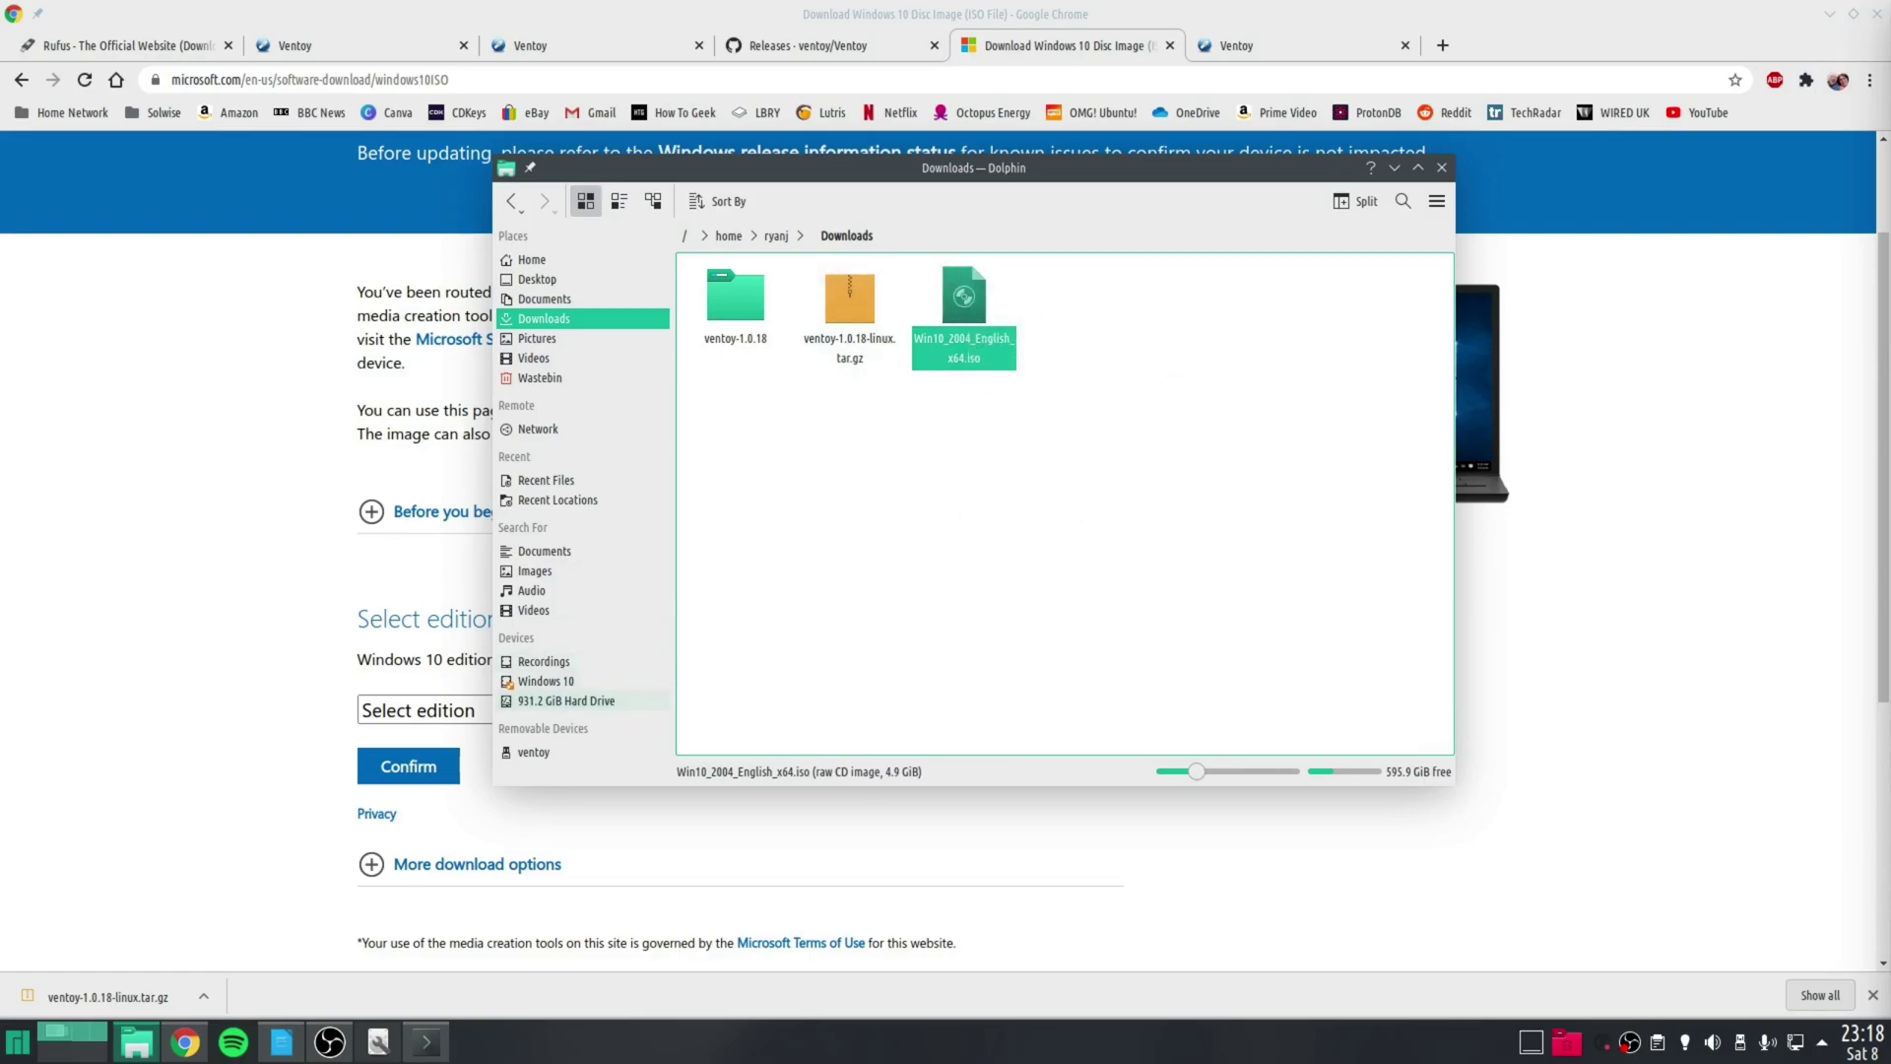
pyautogui.click(534, 752)
pyautogui.rightClick(930, 331)
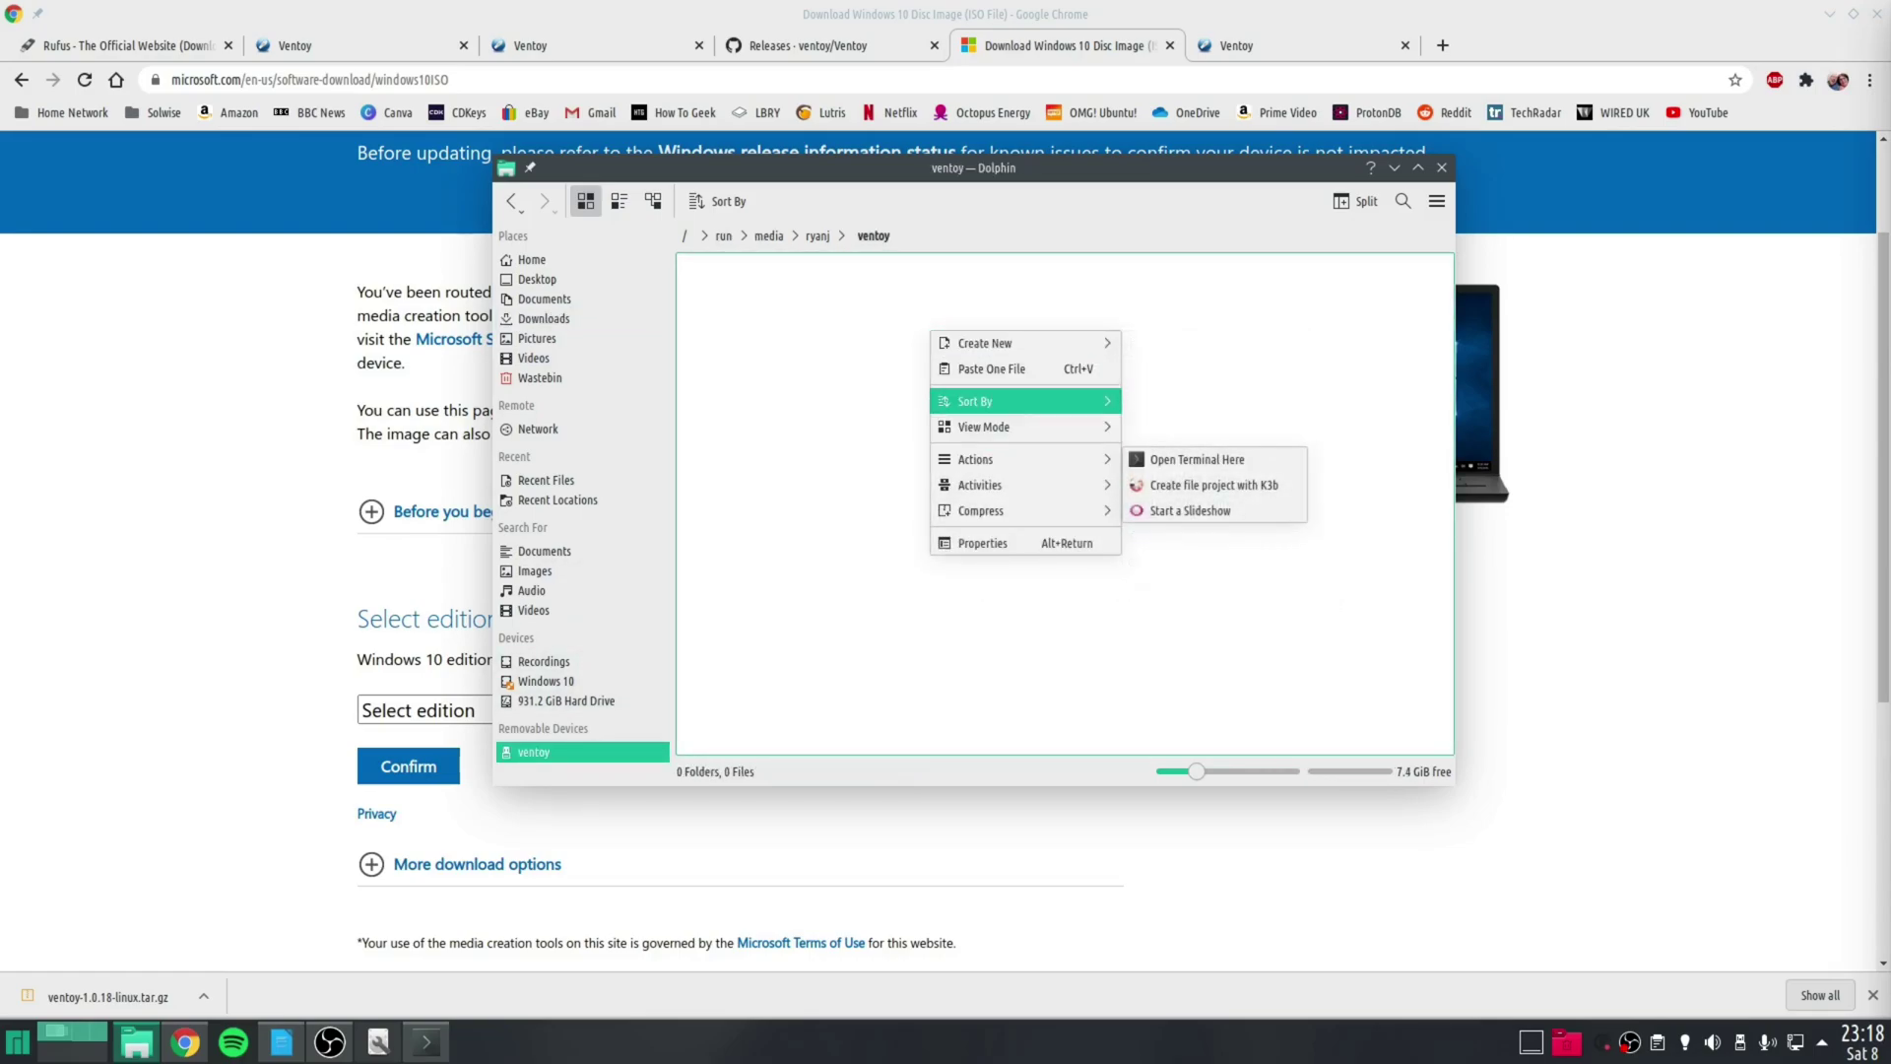
pyautogui.click(992, 368)
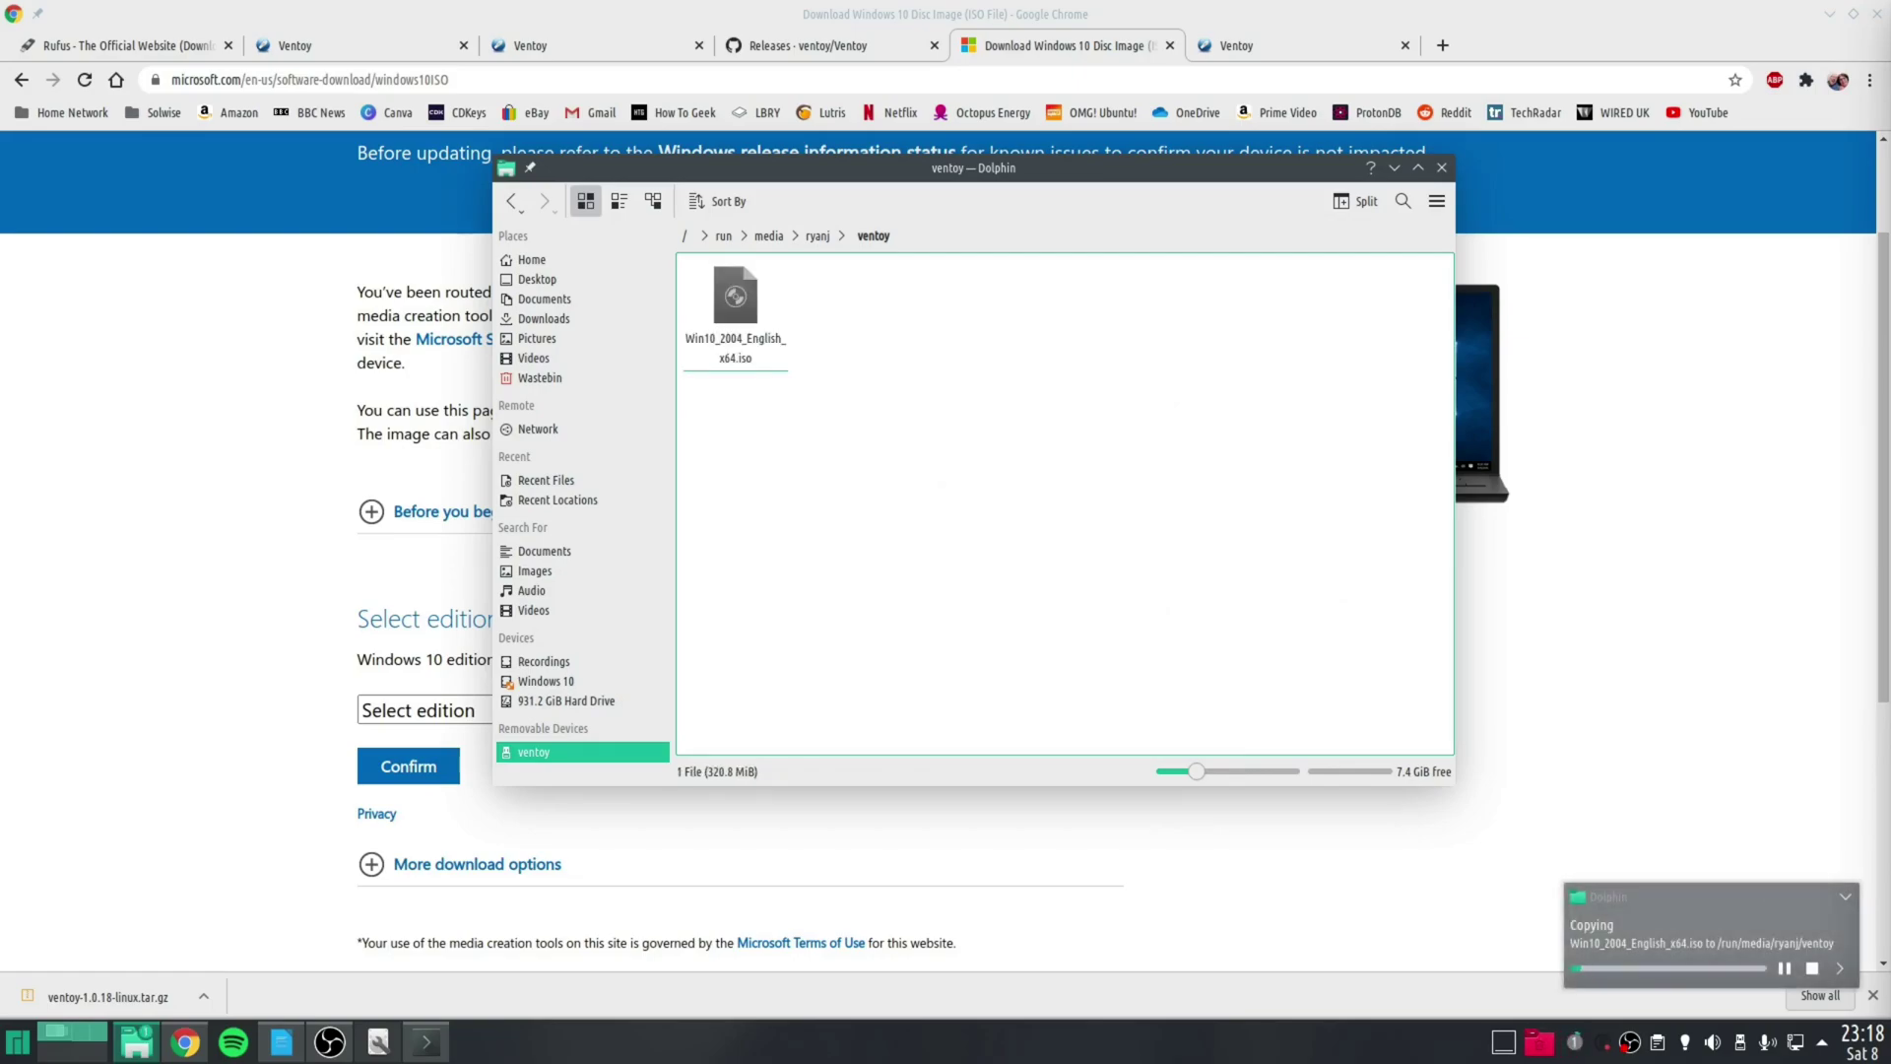